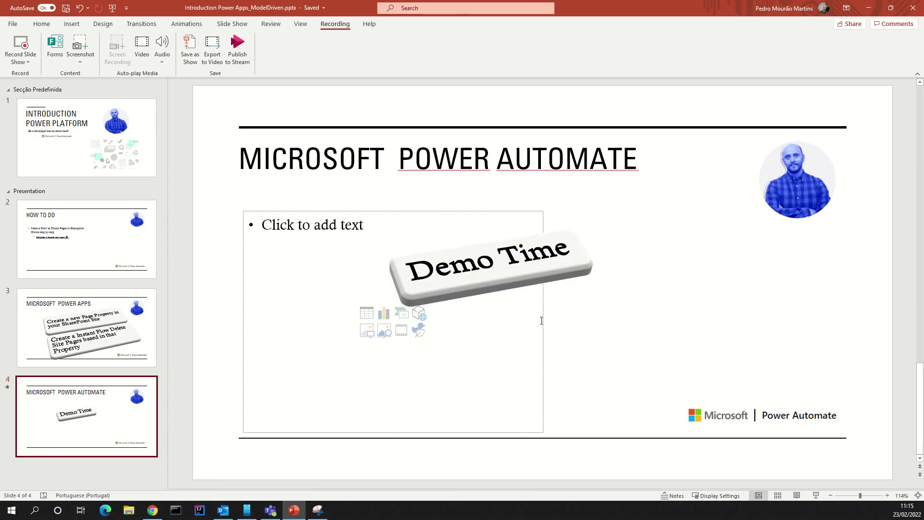
Step: Bring up the Architecture Site Pages library in Chrome, showing To-Be-Deleted.aspx flagged Yes
{"action": "left_click", "coordinate": [869, 8]}
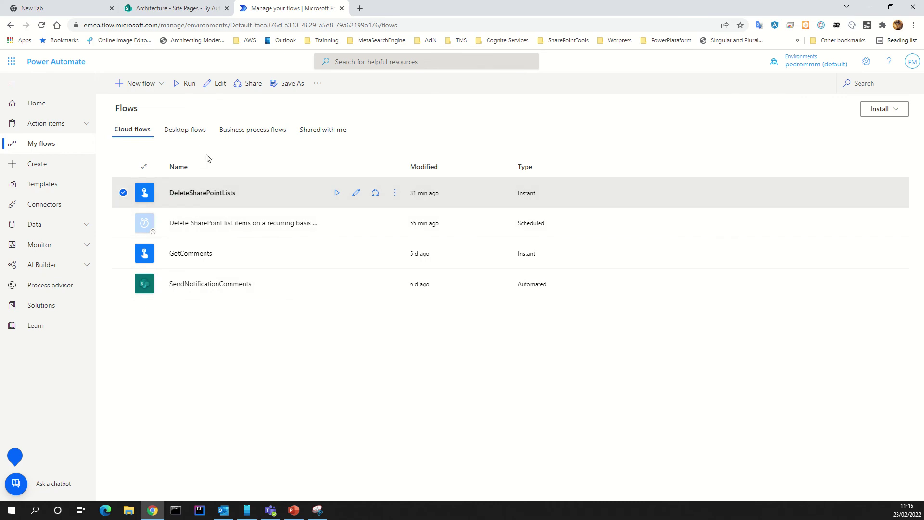
{"action": "left_click", "coordinate": [184, 8]}
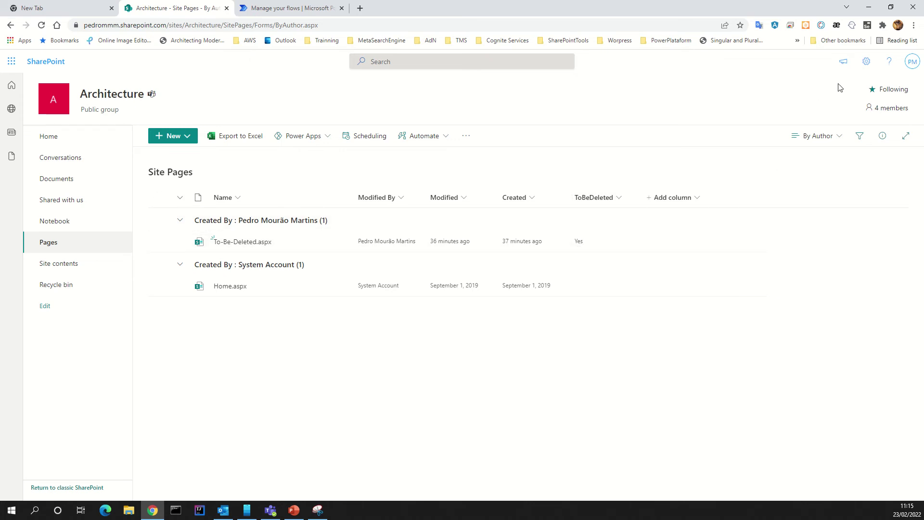
Step: Go from the Site Pages library settings to a new Create Column form
{"action": "left_click", "coordinate": [866, 61]}
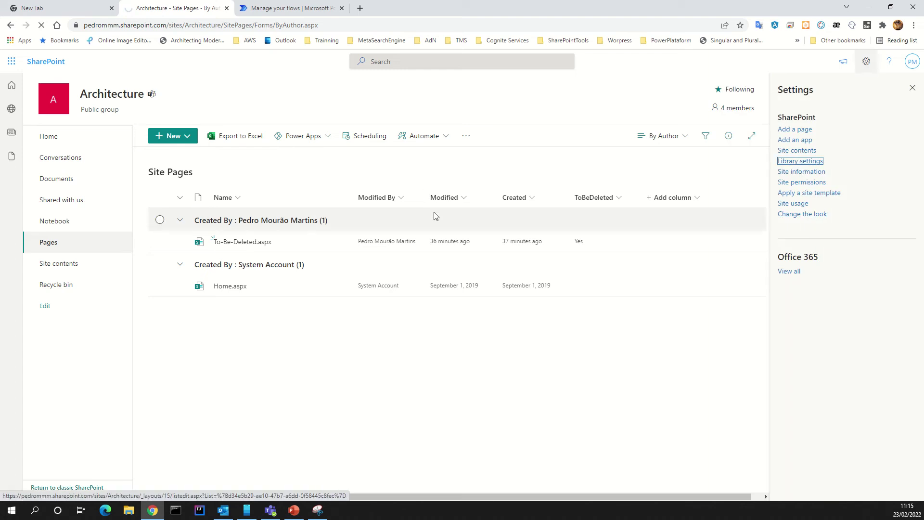
{"action": "left_click", "coordinate": [787, 164]}
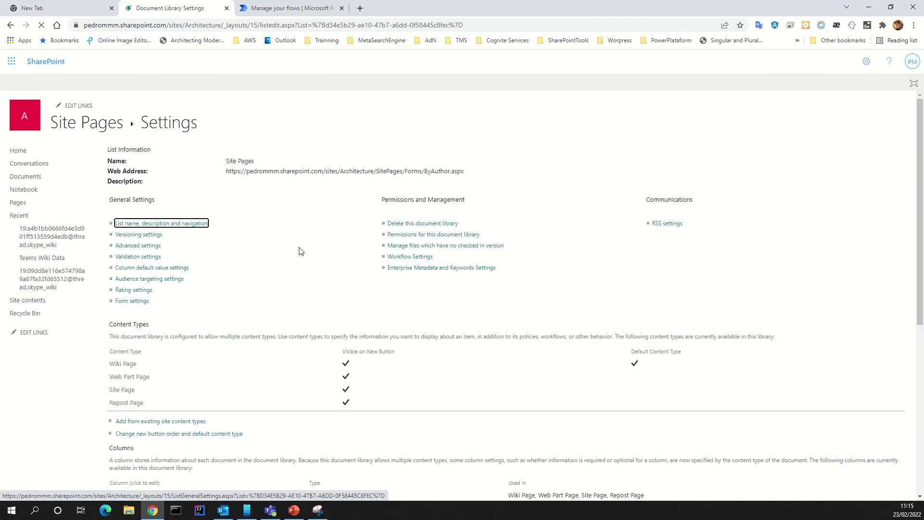
{"action": "scroll", "coordinate": [122, 324], "scroll_direction": "down", "scroll_amount": 3}
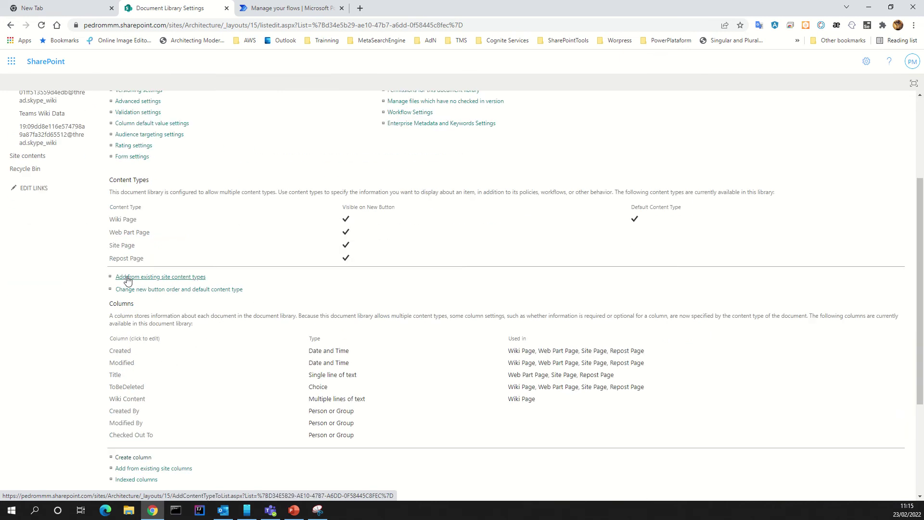
{"action": "left_click", "coordinate": [126, 457]}
Step: Name the new column ToBeDeleted and make it a Choice column
{"action": "left_click", "coordinate": [256, 162]}
{"action": "type", "text": "S"}
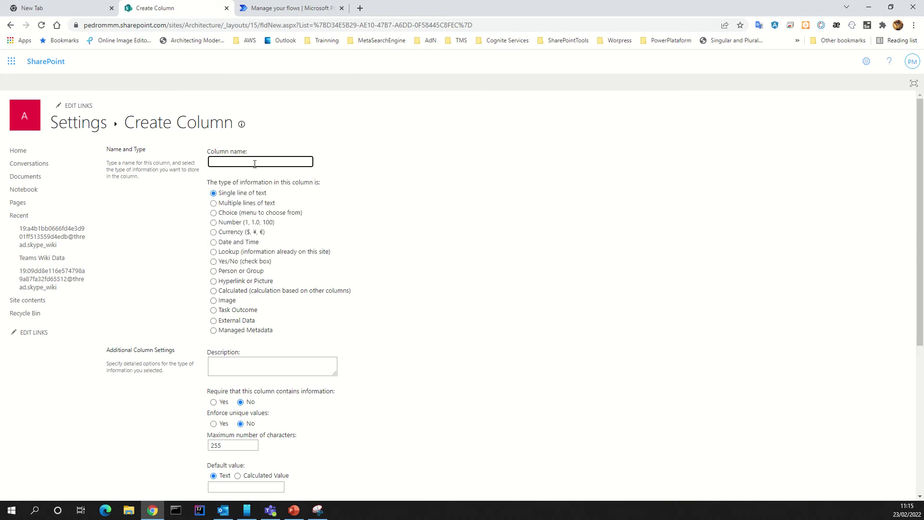
{"action": "type", "text": "ToBeDeleted"}
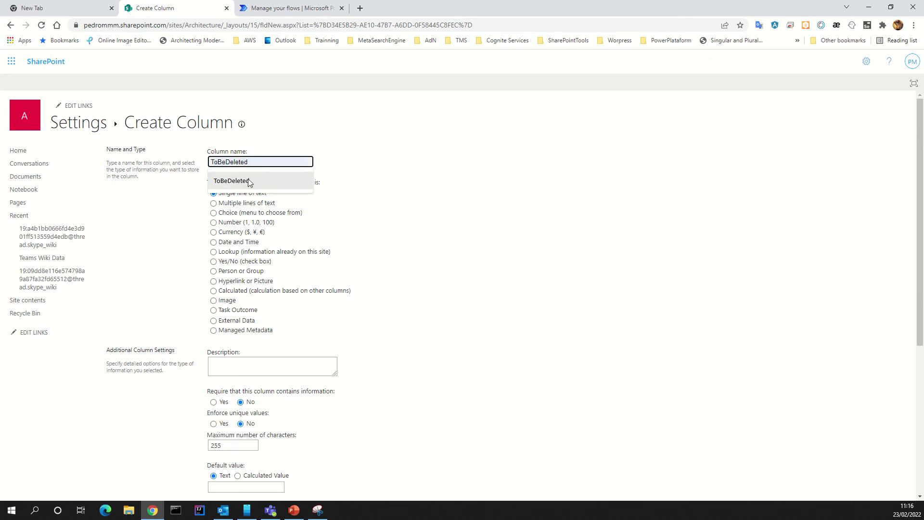
{"action": "left_click", "coordinate": [243, 181]}
{"action": "left_click", "coordinate": [228, 204]}
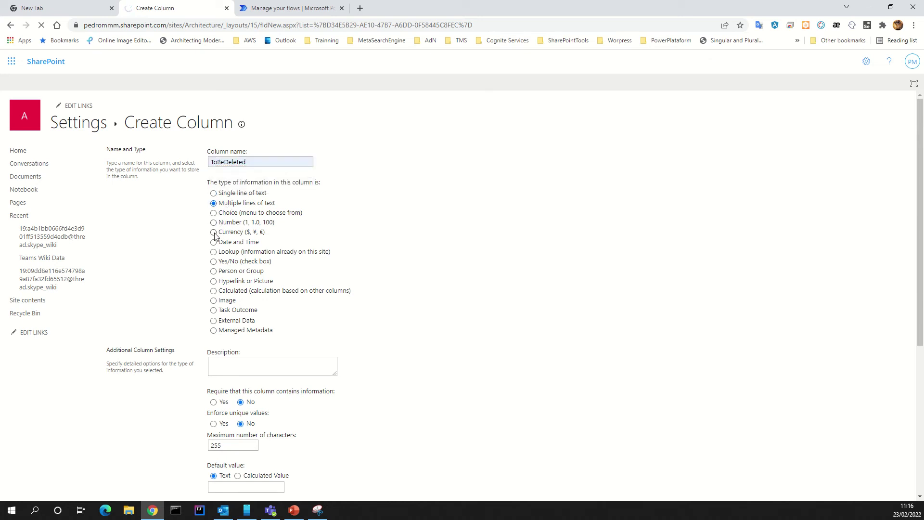
{"action": "left_click", "coordinate": [214, 214]}
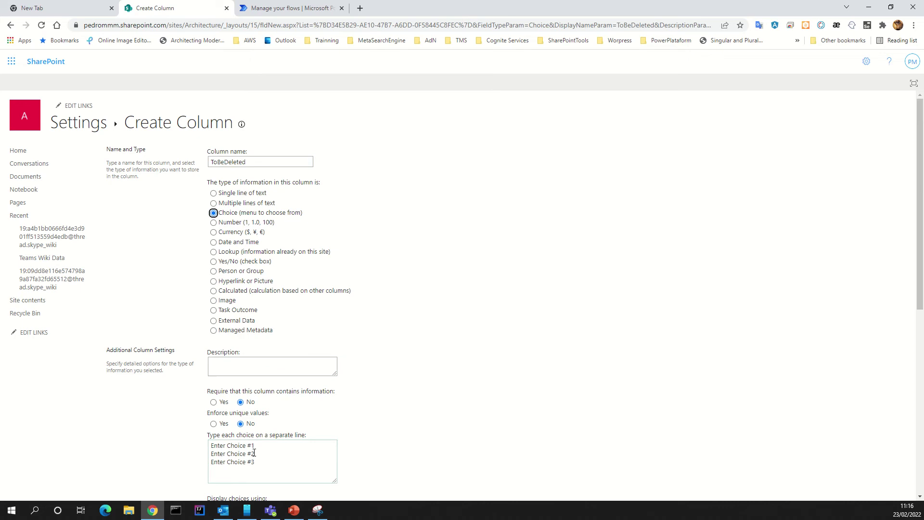
Step: Replace the sample choices with No and Yes, with No as the default
{"action": "left_click", "coordinate": [254, 459]}
{"action": "left_click_drag", "start_coordinate": [254, 459], "coordinate": [212, 443]}
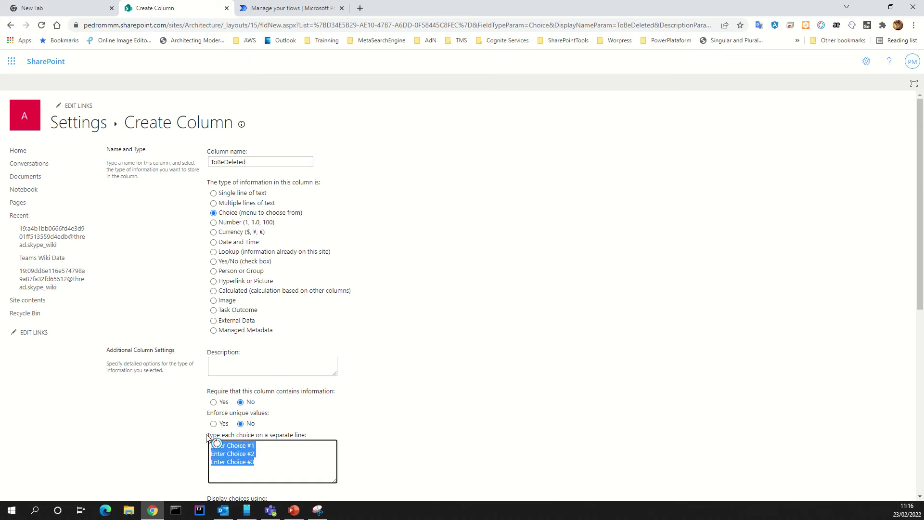
{"action": "key", "text": "BackSpace"}
{"action": "type", "text": "No"}
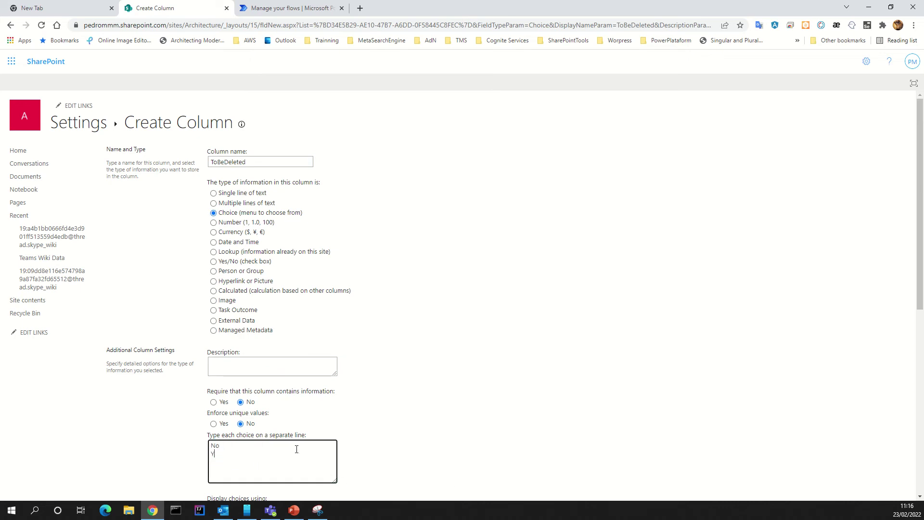
{"action": "scroll", "coordinate": [394, 431], "scroll_direction": "down", "scroll_amount": 7}
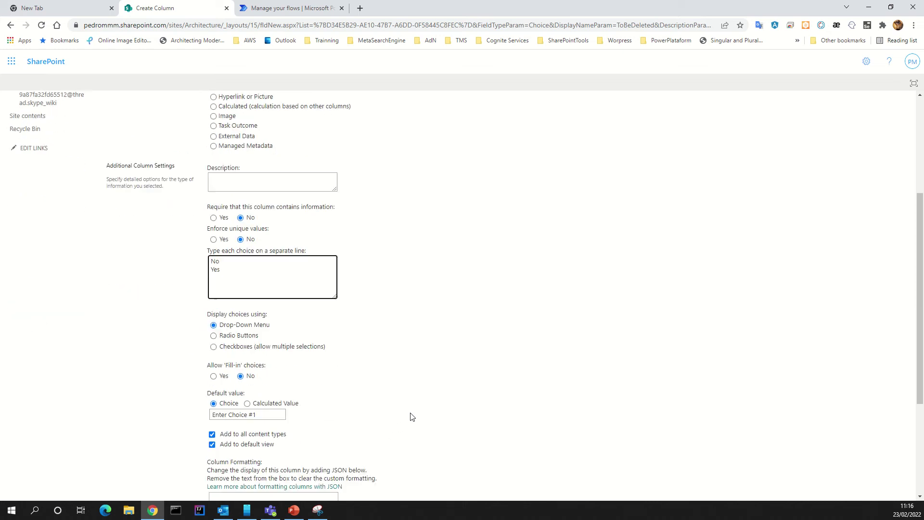
{"action": "left_click", "coordinate": [346, 280]}
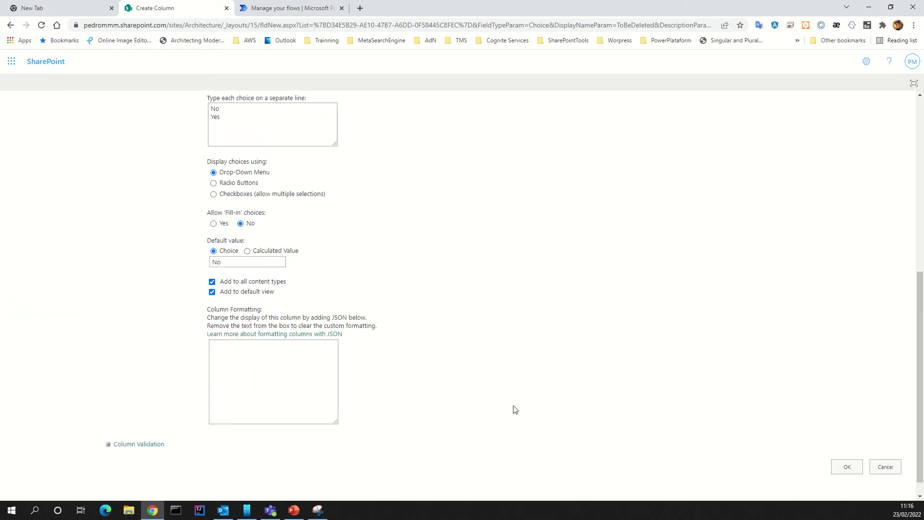
{"action": "scroll", "coordinate": [575, 397], "scroll_direction": "up", "scroll_amount": 7}
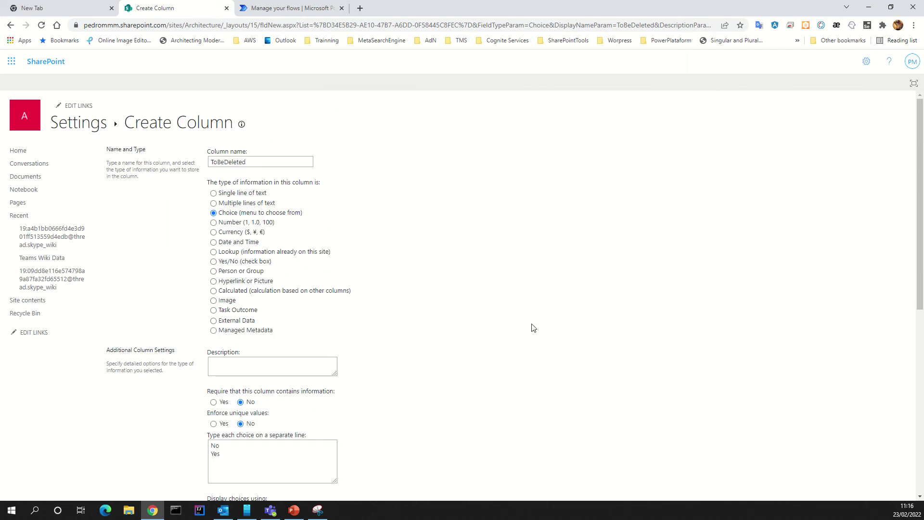
Step: Confirm the ToBeDeleted column form with OK
{"action": "scroll", "coordinate": [543, 324], "scroll_direction": "down", "scroll_amount": 7}
{"action": "scroll", "coordinate": [547, 320], "scroll_direction": "up", "scroll_amount": 4}
{"action": "scroll", "coordinate": [835, 424], "scroll_direction": "down", "scroll_amount": 4}
{"action": "left_click", "coordinate": [889, 448]}
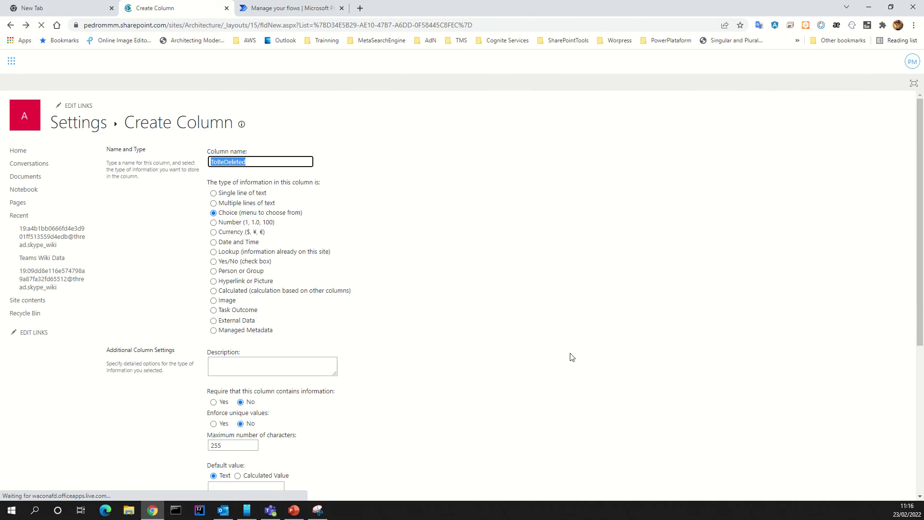
Step: Return through the library settings breadcrumbs to the Site Pages list
{"action": "scroll", "coordinate": [439, 282], "scroll_direction": "down", "scroll_amount": 3}
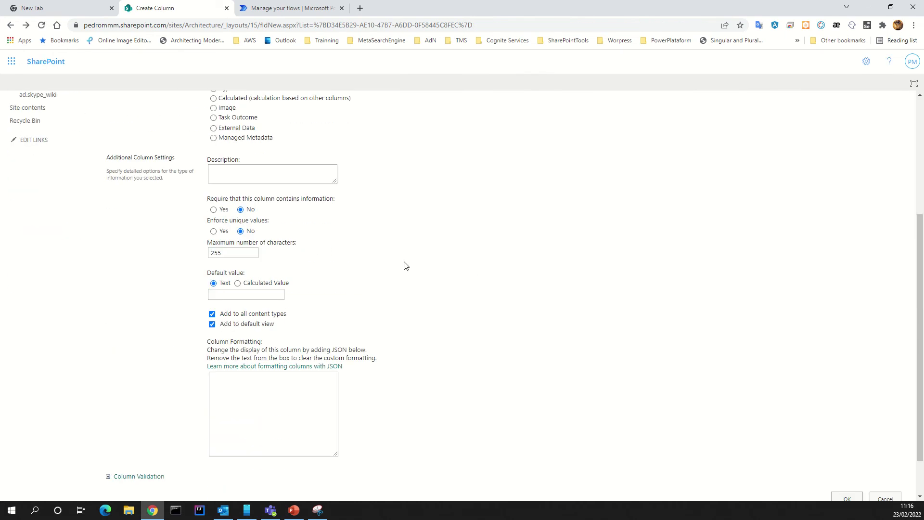
{"action": "scroll", "coordinate": [404, 265], "scroll_direction": "up", "scroll_amount": 3}
{"action": "left_click", "coordinate": [86, 124]}
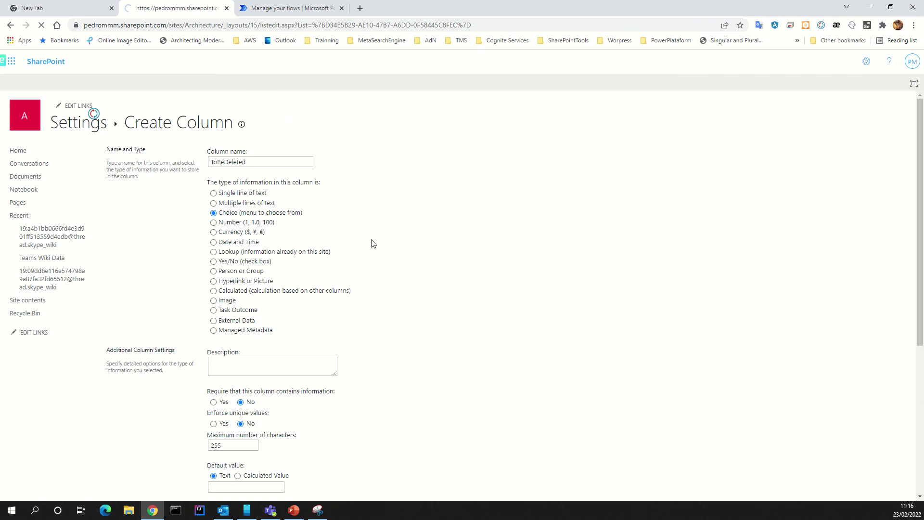
{"action": "scroll", "coordinate": [337, 277], "scroll_direction": "down", "scroll_amount": 3}
{"action": "scroll", "coordinate": [340, 279], "scroll_direction": "up", "scroll_amount": 3}
{"action": "left_click", "coordinate": [99, 125]}
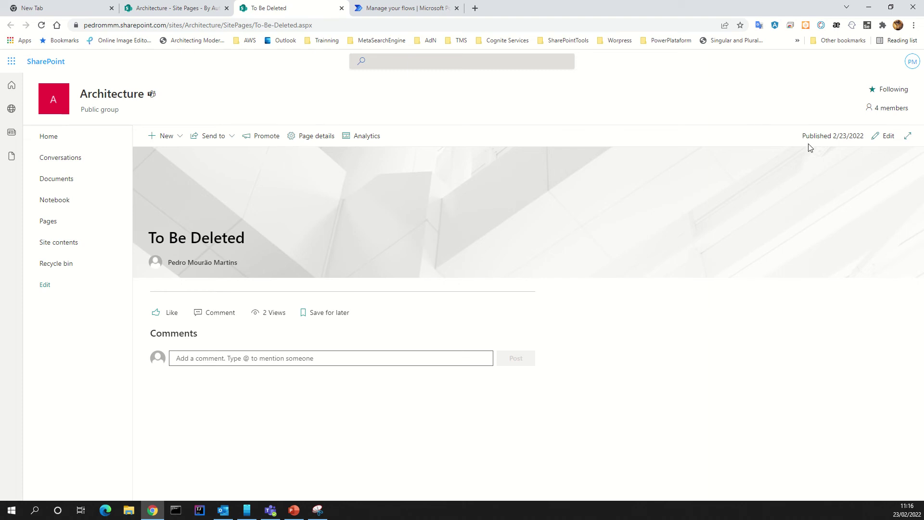
Step: Check the To Be Deleted page details, then start a new site page
{"action": "left_click", "coordinate": [305, 139]}
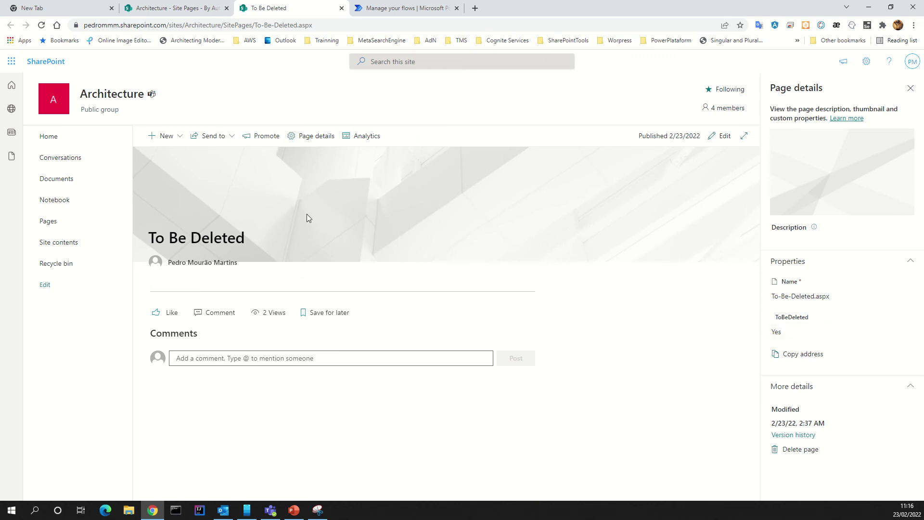
{"action": "left_click", "coordinate": [157, 137]}
{"action": "left_click", "coordinate": [155, 153]}
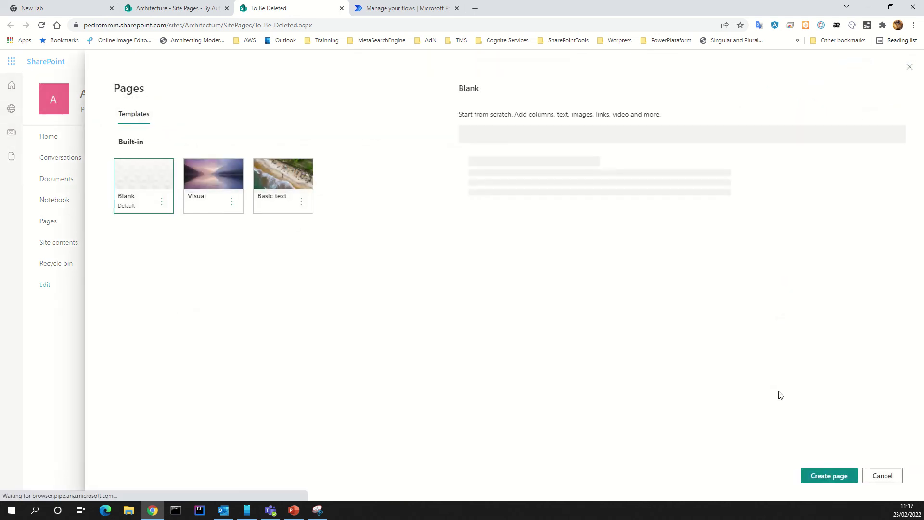
Step: Create a blank page titled 'To be deleted 2' and publish it
{"action": "left_click", "coordinate": [839, 475]}
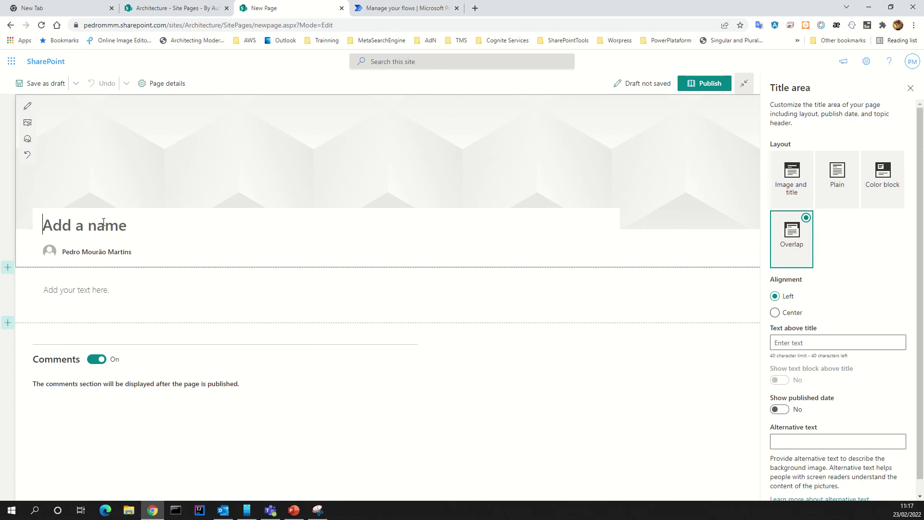
{"action": "type", "text": "To be "}
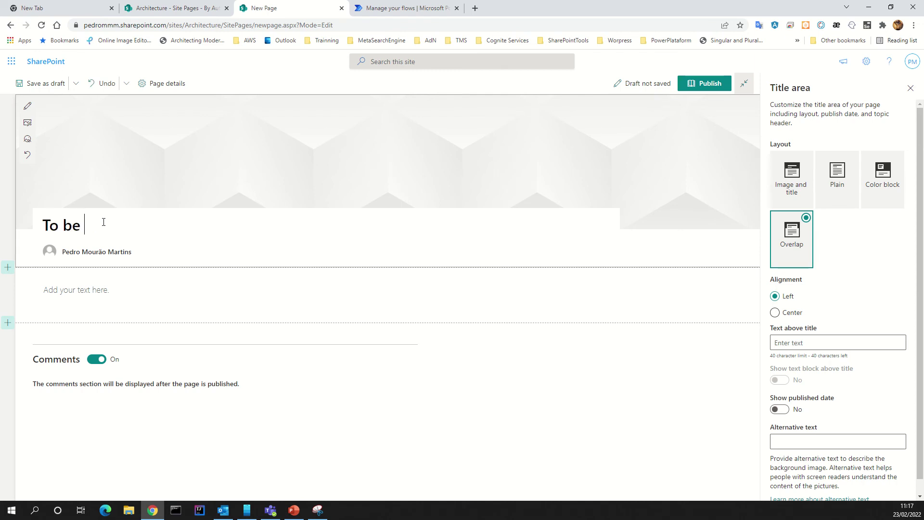
{"action": "type", "text": "deleted 2"}
{"action": "left_click", "coordinate": [689, 86]}
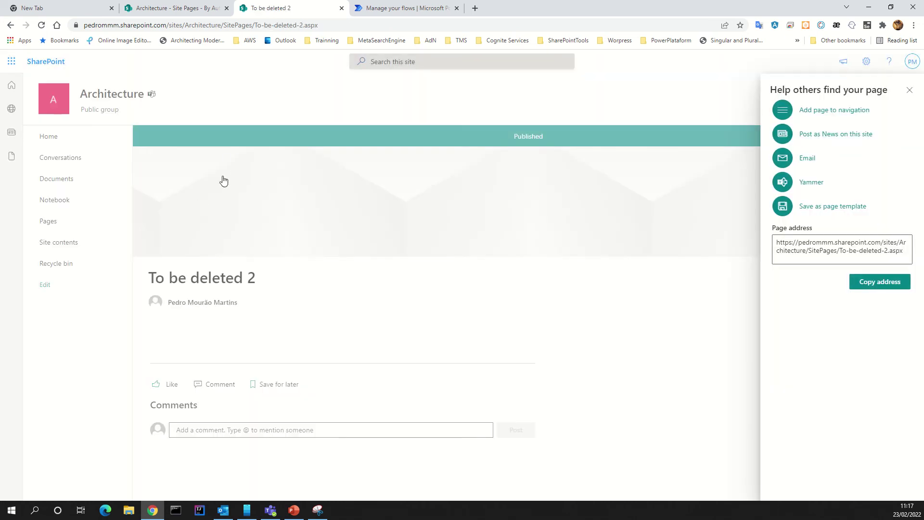
Step: Dismiss the sharing suggestions and put the 'To be deleted 2' page into edit mode
{"action": "left_click", "coordinate": [909, 90]}
{"action": "left_click", "coordinate": [876, 135]}
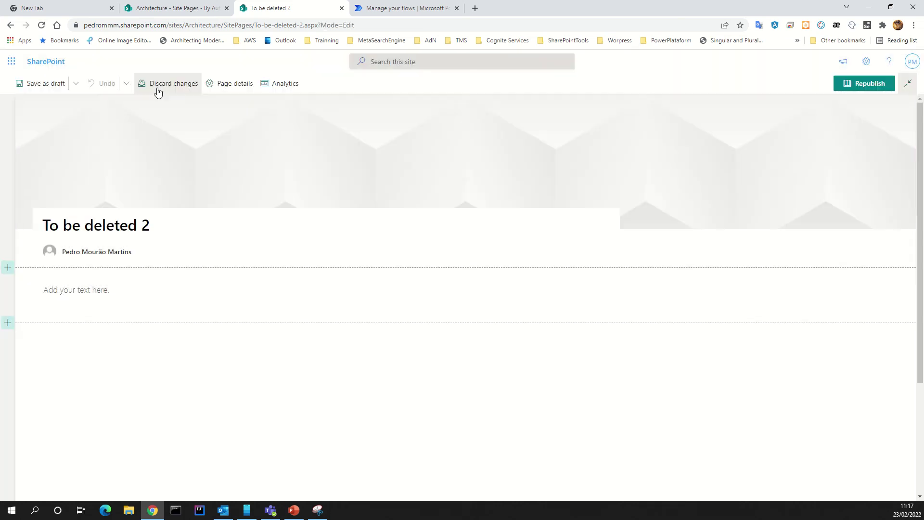
{"action": "left_click", "coordinate": [157, 89]}
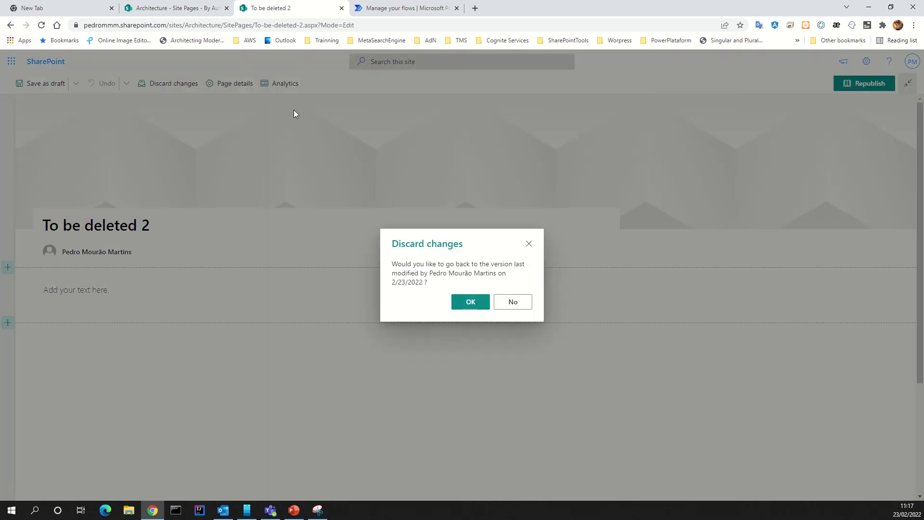
{"action": "left_click", "coordinate": [513, 302]}
Step: Change the page's ToBeDeleted property from No to Yes and republish
{"action": "left_click", "coordinate": [233, 83]}
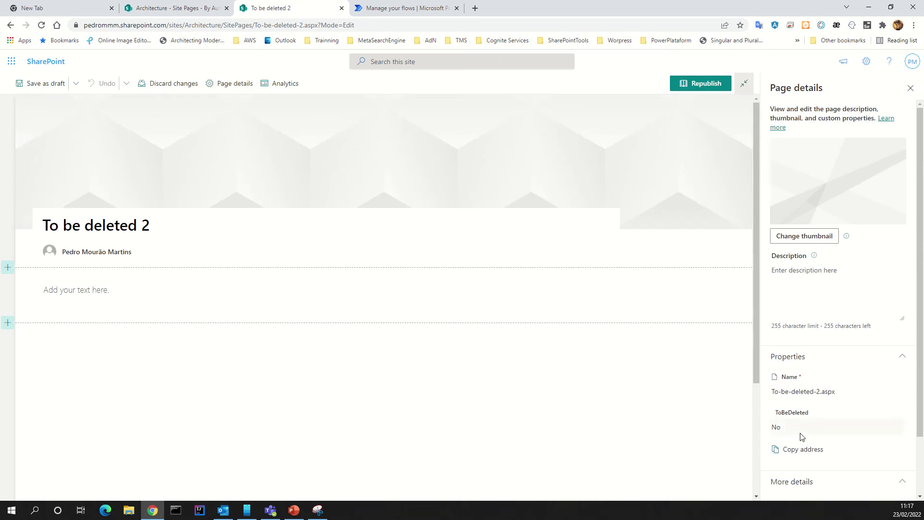
{"action": "left_click", "coordinate": [812, 432]}
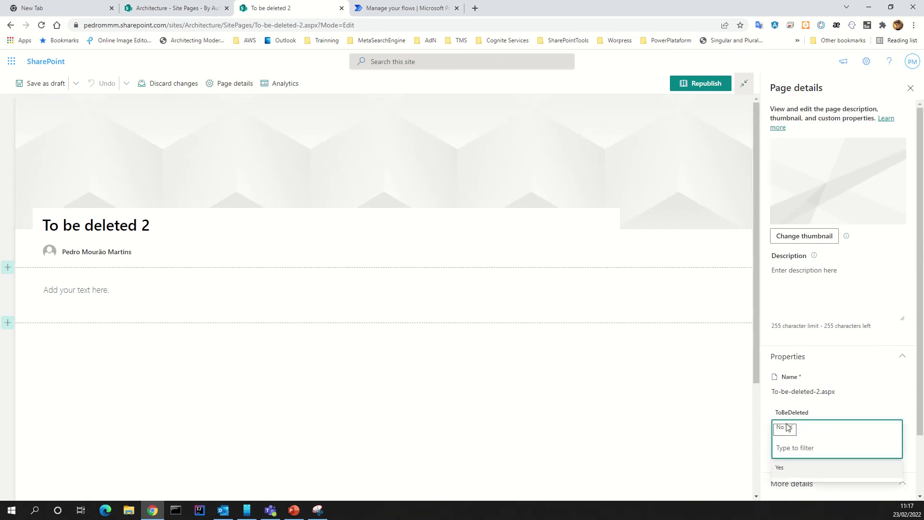
{"action": "left_click", "coordinate": [790, 426]}
{"action": "left_click", "coordinate": [783, 466]}
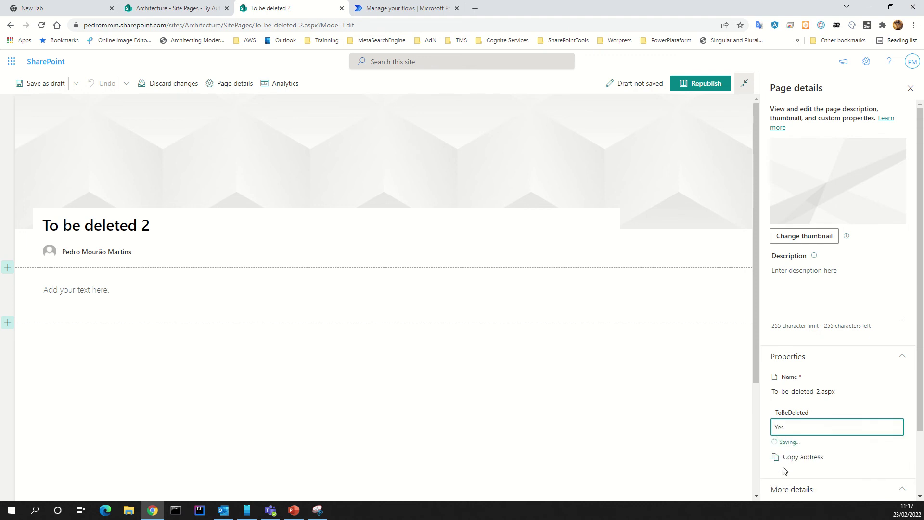
{"action": "left_click", "coordinate": [873, 391]}
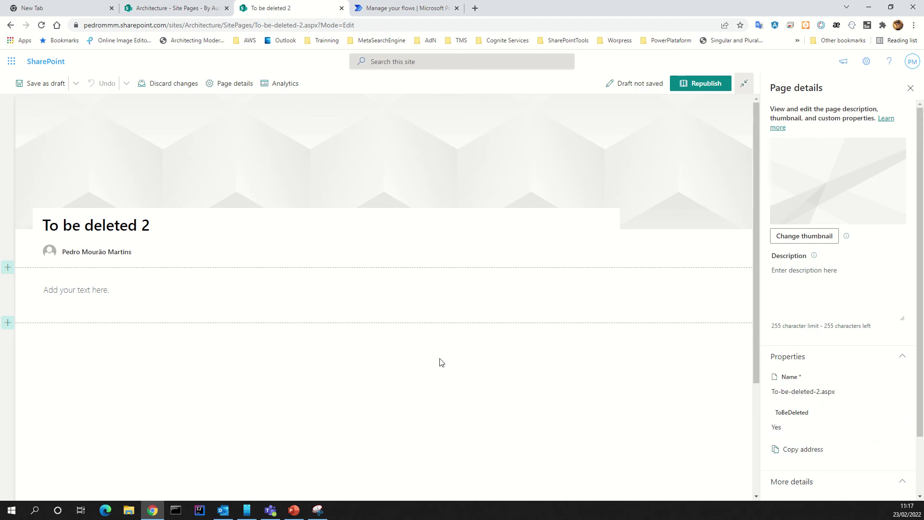
{"action": "left_click", "coordinate": [700, 83]}
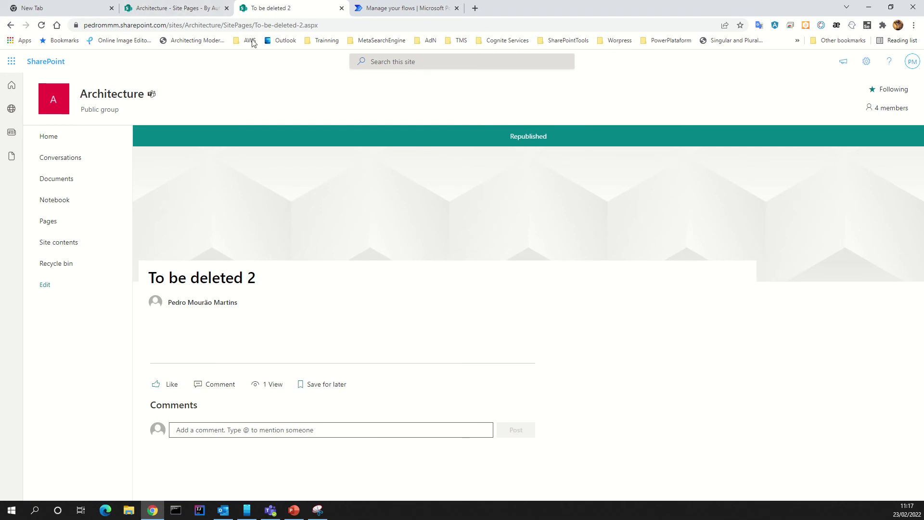
Step: Open the Settings gear menu on the Architecture site
{"action": "left_click", "coordinate": [865, 62]}
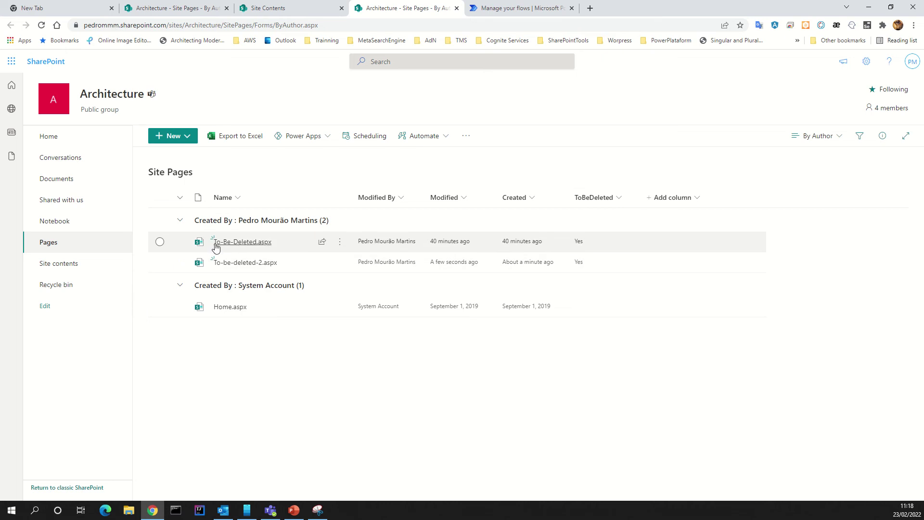
Step: Open the DeleteSharePointLists flow for editing and expand its Get items step
{"action": "mouse_move", "coordinate": [510, 5]}
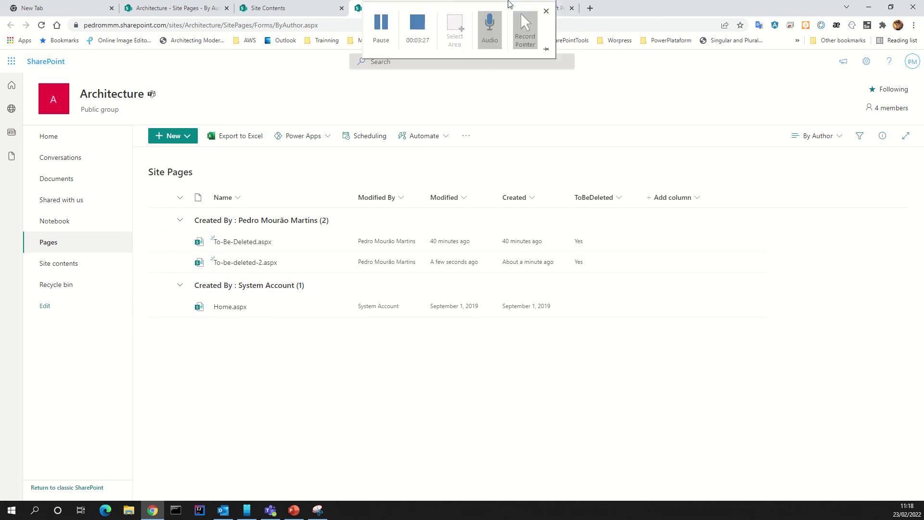
{"action": "left_click", "coordinate": [528, 9]}
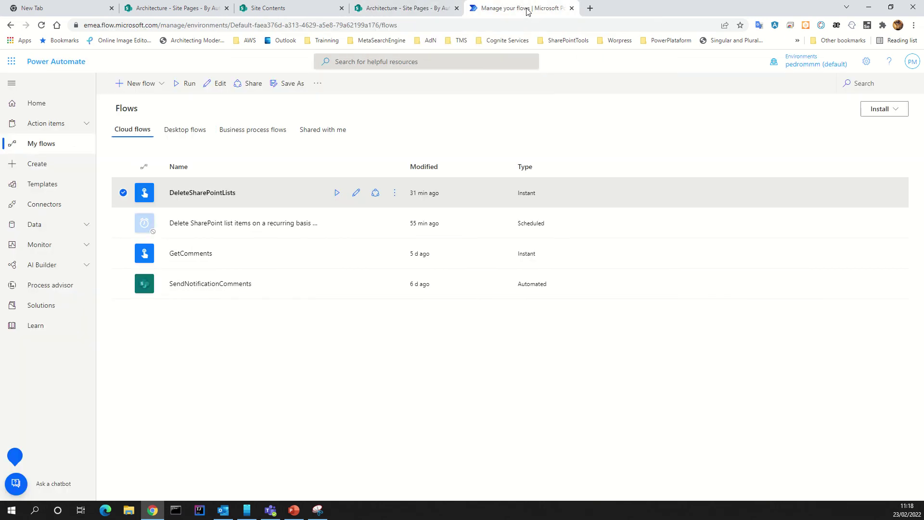
{"action": "left_click", "coordinate": [191, 195]}
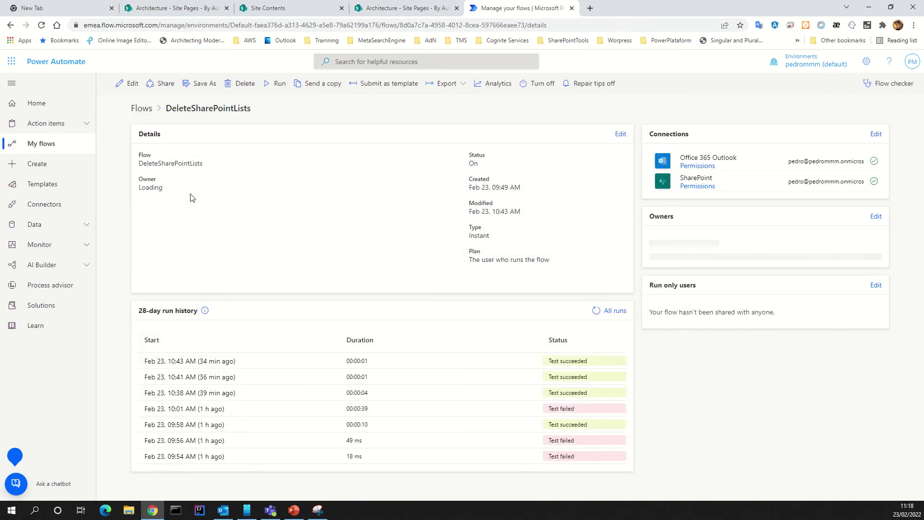
{"action": "left_click", "coordinate": [130, 83]}
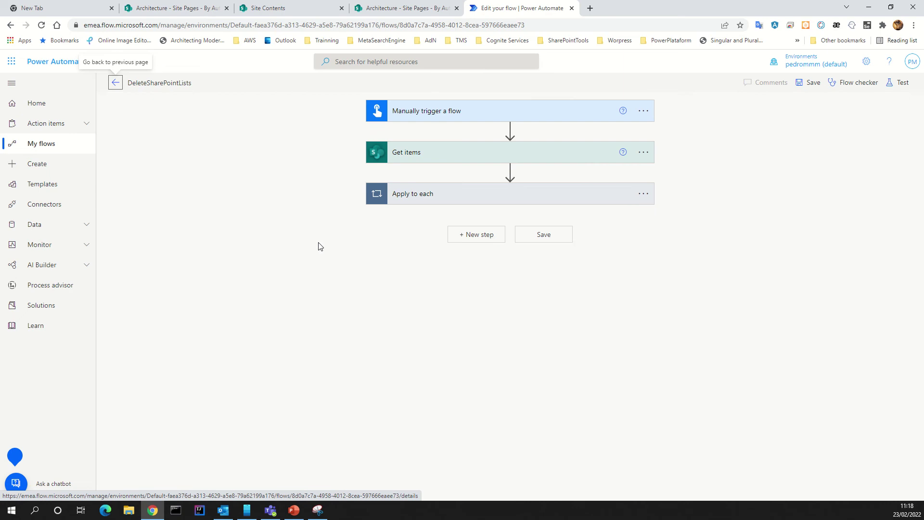
{"action": "left_click", "coordinate": [446, 119]}
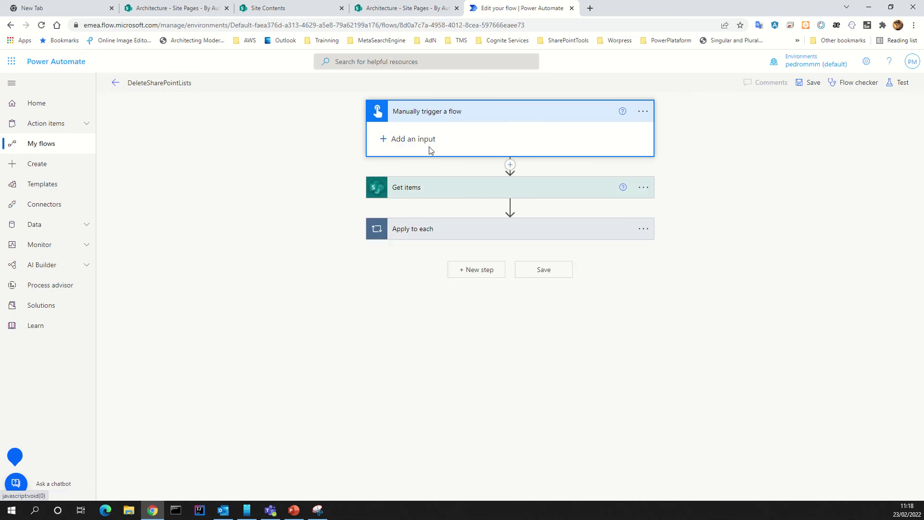
{"action": "left_click", "coordinate": [301, 168]}
{"action": "left_click", "coordinate": [418, 191]}
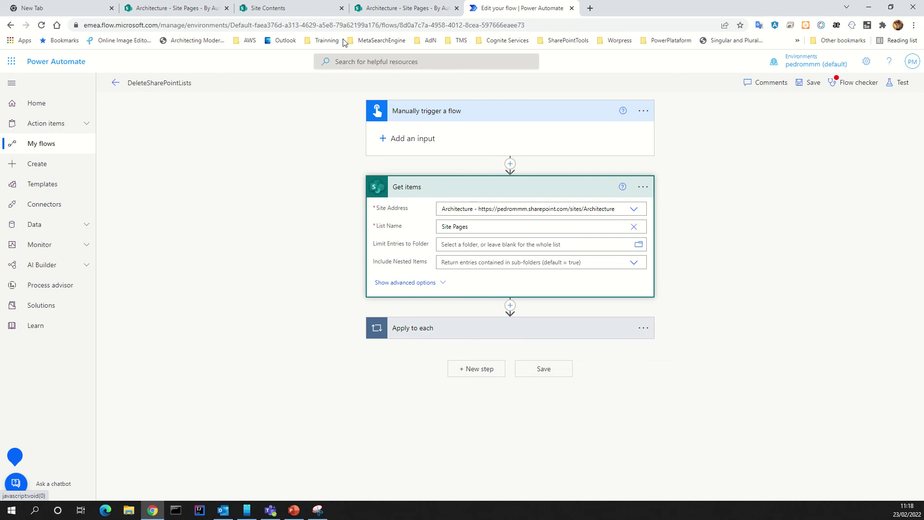
Step: Check the Site Pages list address, then select the Get items List Name value
{"action": "left_click", "coordinate": [372, 9]}
{"action": "left_click_drag", "start_coordinate": [222, 24], "coordinate": [43, 23]}
{"action": "left_click", "coordinate": [471, 12]}
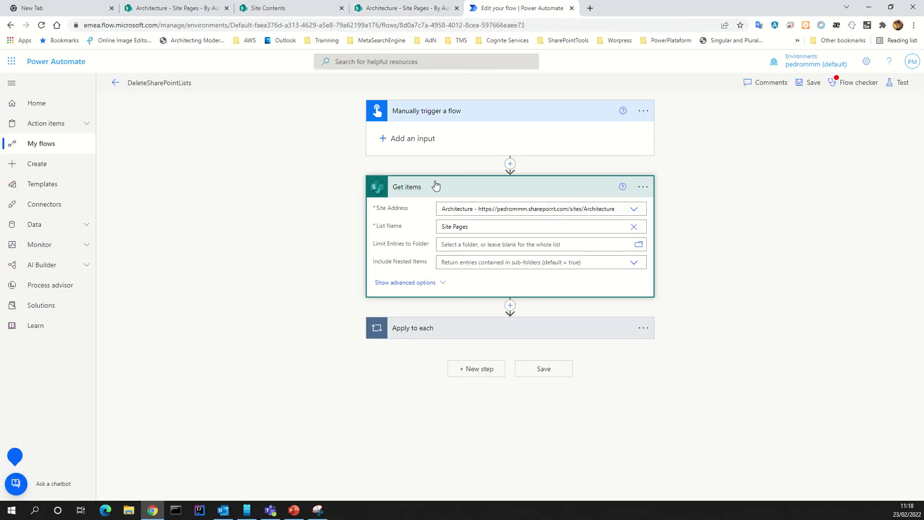
{"action": "left_click", "coordinate": [481, 226]}
{"action": "left_click_drag", "start_coordinate": [481, 226], "coordinate": [432, 228]}
Step: Replace Get items' List Name with the custom value 'Site Pages'
{"action": "left_click", "coordinate": [478, 228]}
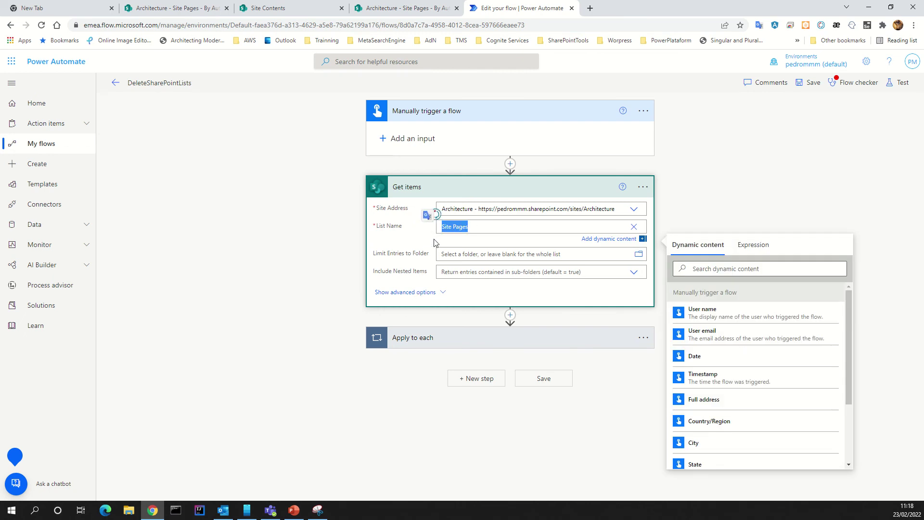
{"action": "left_click", "coordinate": [421, 228]}
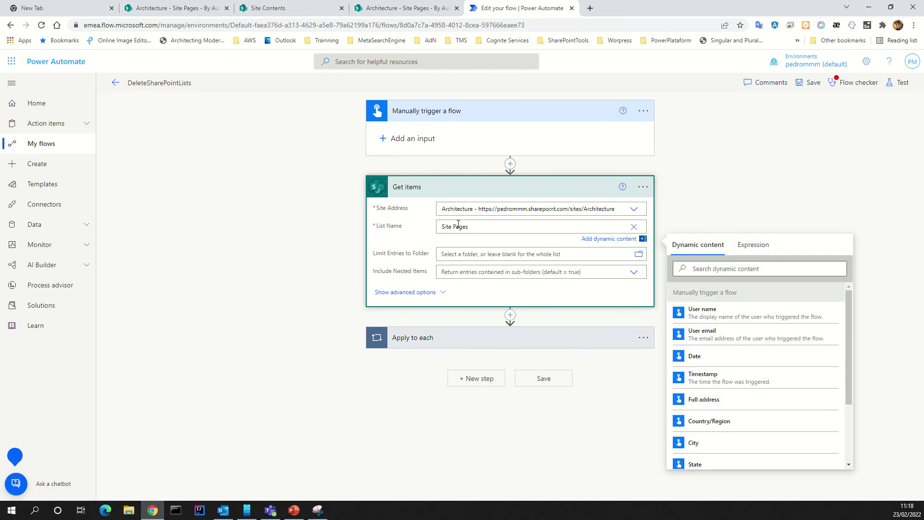
{"action": "left_click", "coordinate": [633, 228]}
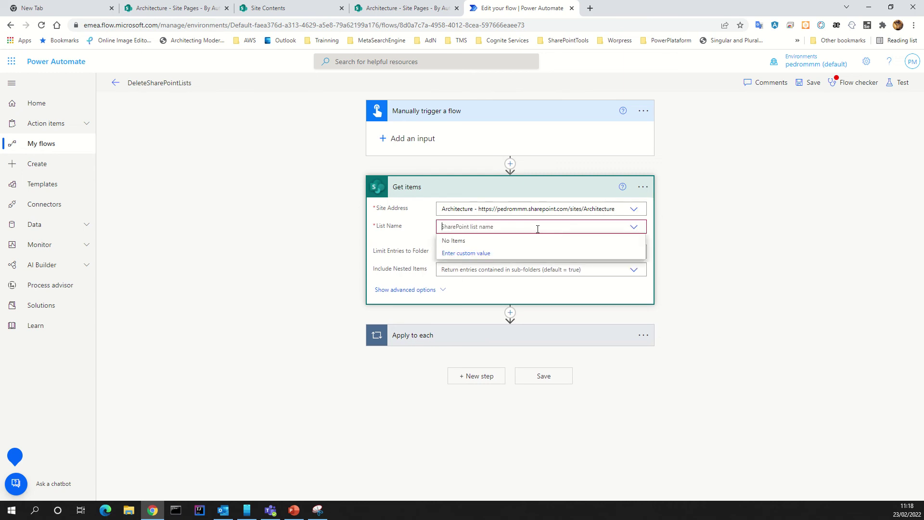
{"action": "left_click", "coordinate": [634, 228]}
{"action": "left_click", "coordinate": [634, 227]}
{"action": "left_click", "coordinate": [467, 254]}
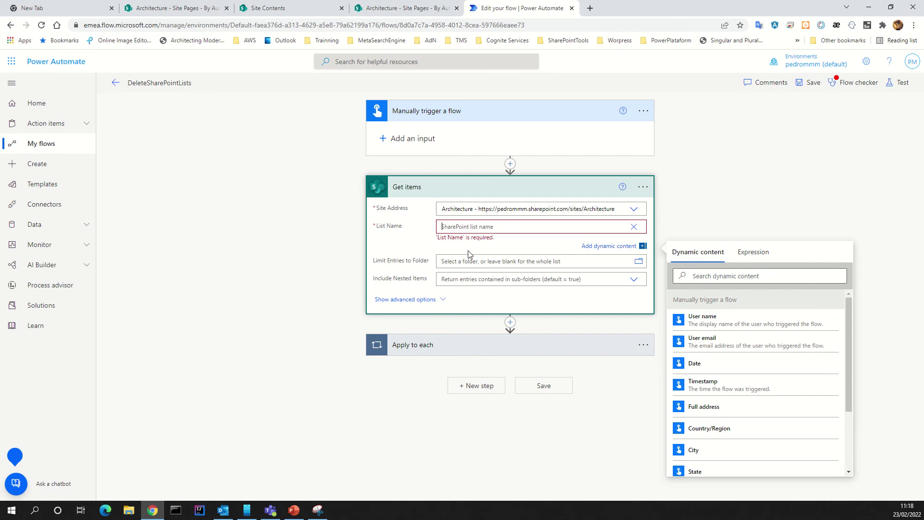
{"action": "type", "text": "Site Pages"}
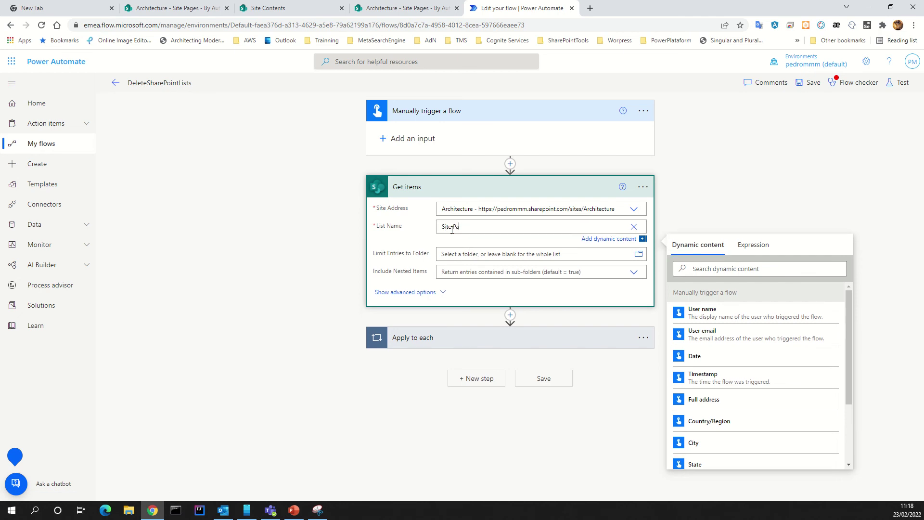
{"action": "left_click", "coordinate": [422, 230]}
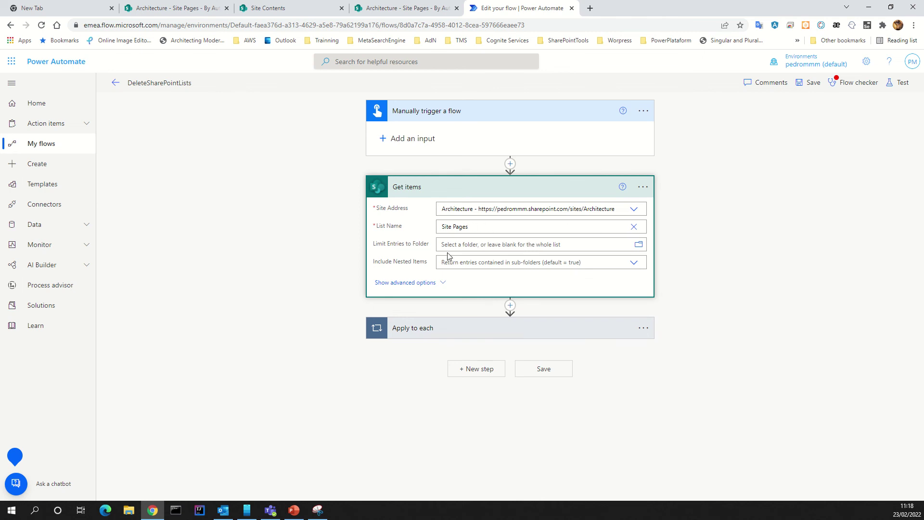
Step: In the Apply to each loop's Condition, pick ToBeDeleted from dynamic content as the left-hand value
{"action": "left_click", "coordinate": [438, 328]}
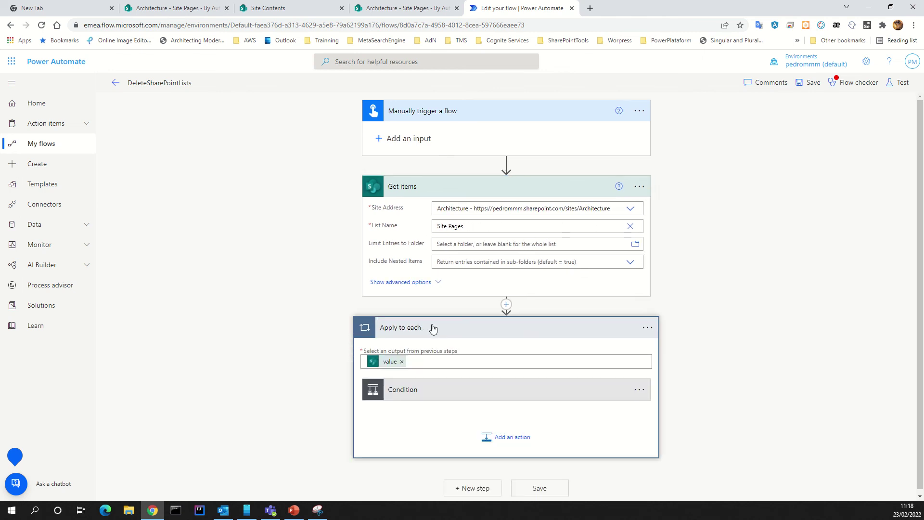
{"action": "left_click", "coordinate": [438, 393]}
{"action": "scroll", "coordinate": [437, 395], "scroll_direction": "down", "scroll_amount": 3}
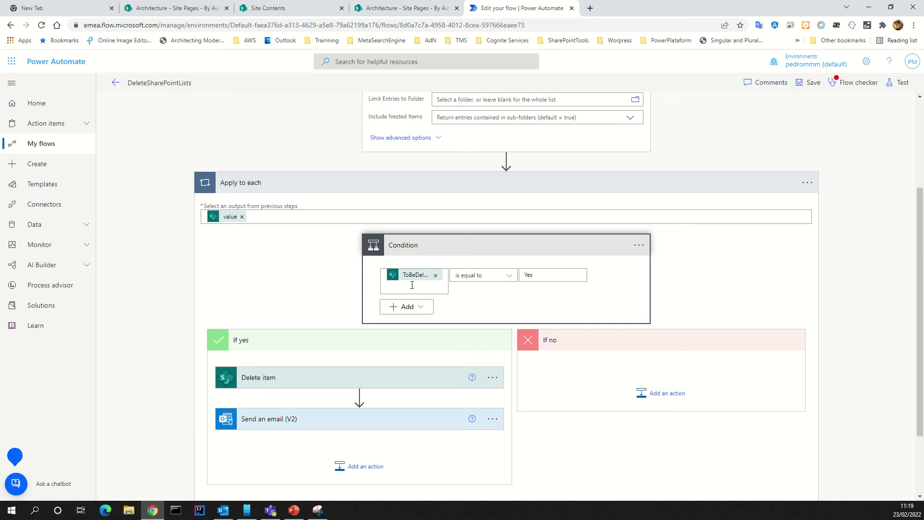
{"action": "left_click", "coordinate": [419, 279]}
{"action": "left_click", "coordinate": [512, 328]}
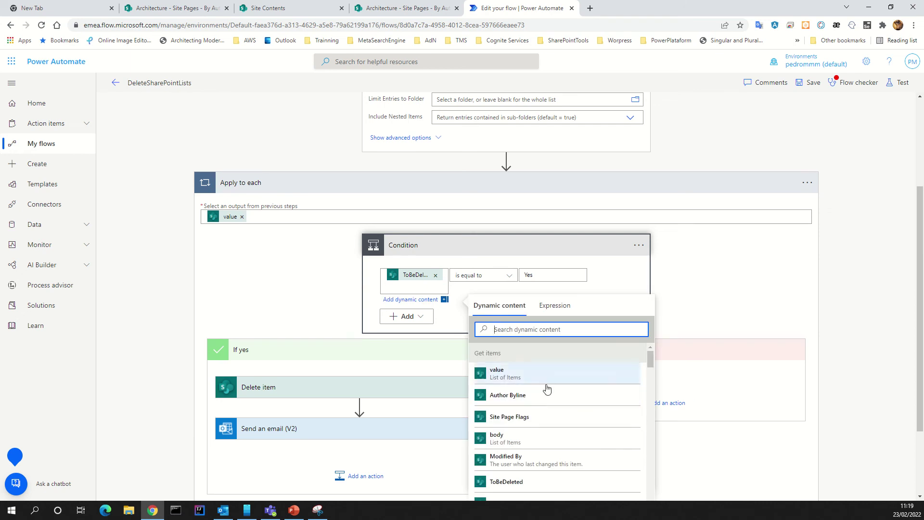
{"action": "scroll", "coordinate": [558, 399], "scroll_direction": "down", "scroll_amount": 2}
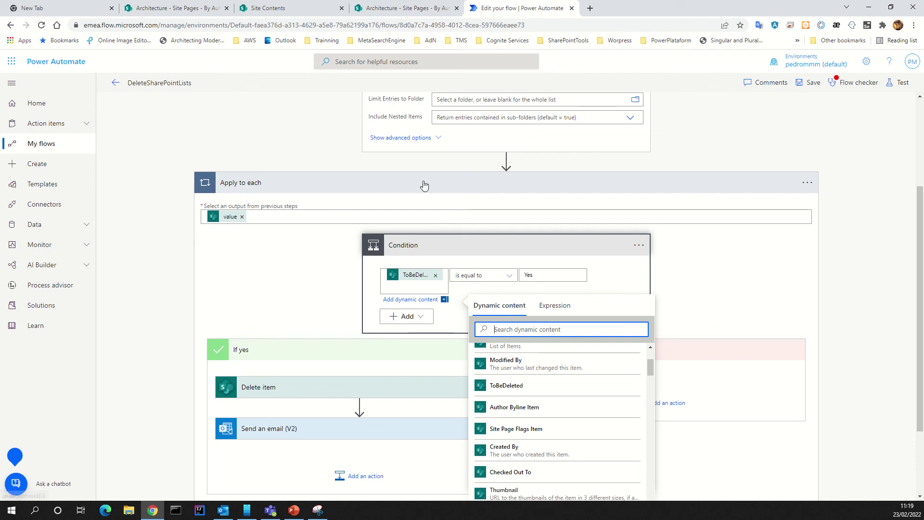
{"action": "scroll", "coordinate": [463, 191], "scroll_direction": "up", "scroll_amount": 3}
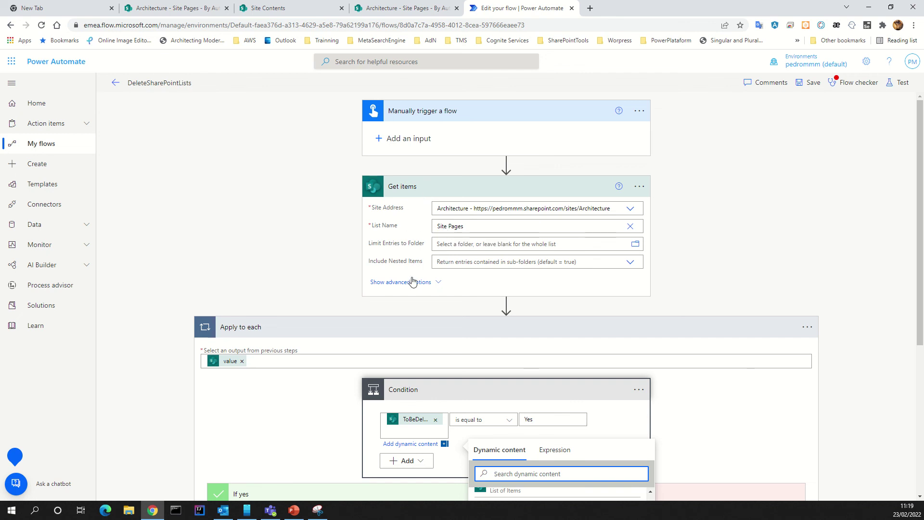
{"action": "scroll", "coordinate": [412, 286], "scroll_direction": "down", "scroll_amount": 2}
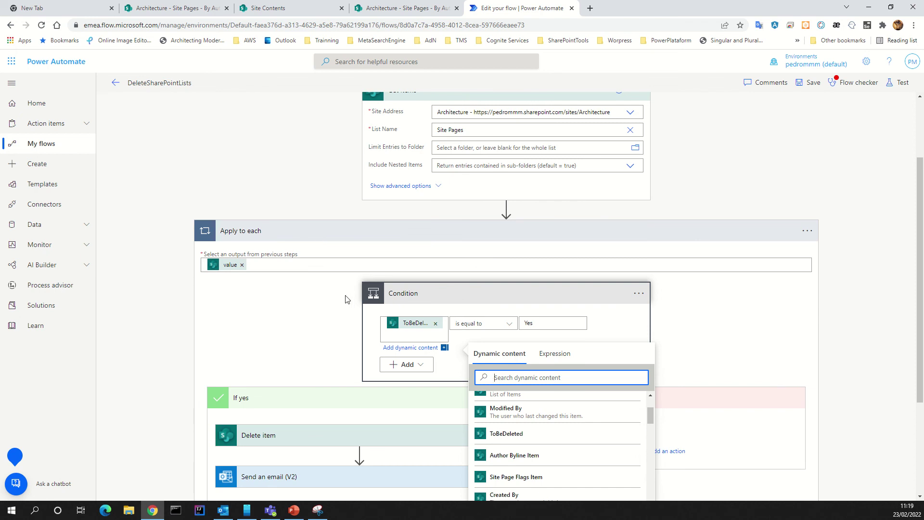
{"action": "scroll", "coordinate": [288, 298], "scroll_direction": "down", "scroll_amount": 2}
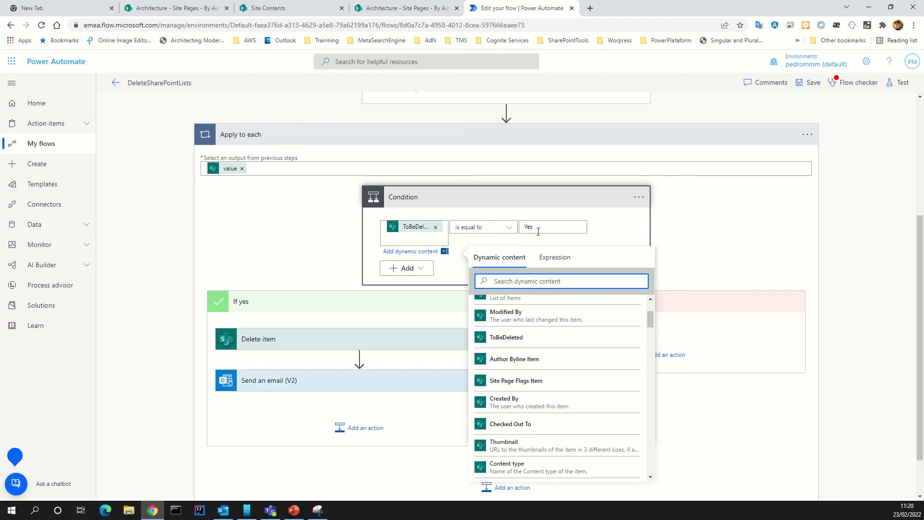
Step: Review the Delete item (Site Pages by ID) and Send an email (V2) cards, then return to the top
{"action": "left_click", "coordinate": [597, 216]}
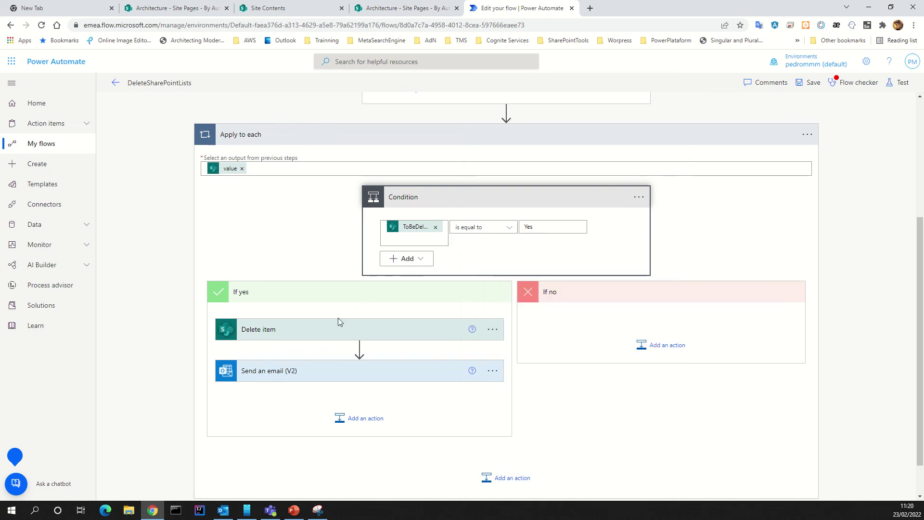
{"action": "left_click", "coordinate": [326, 331]}
{"action": "scroll", "coordinate": [317, 313], "scroll_direction": "down", "scroll_amount": 2}
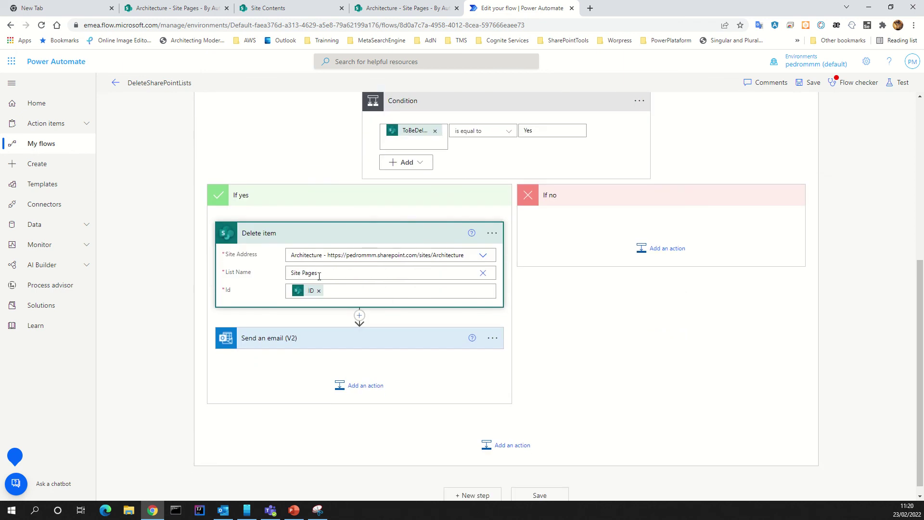
{"action": "left_click", "coordinate": [319, 339]}
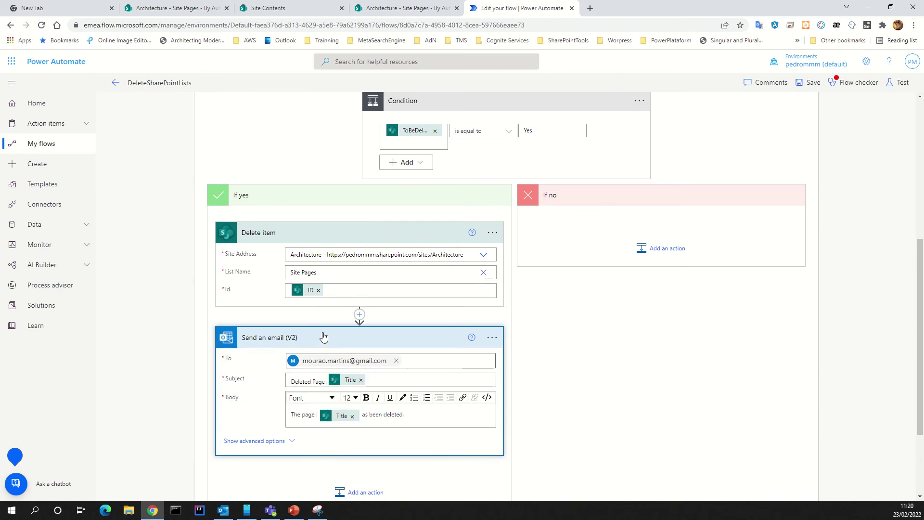
{"action": "scroll", "coordinate": [322, 336], "scroll_direction": "down", "scroll_amount": 2}
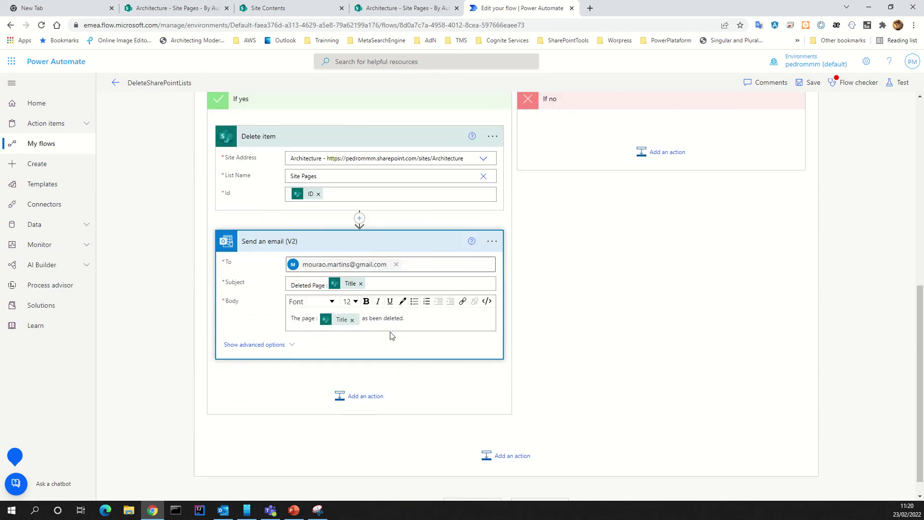
{"action": "scroll", "coordinate": [425, 362], "scroll_direction": "up", "scroll_amount": 7}
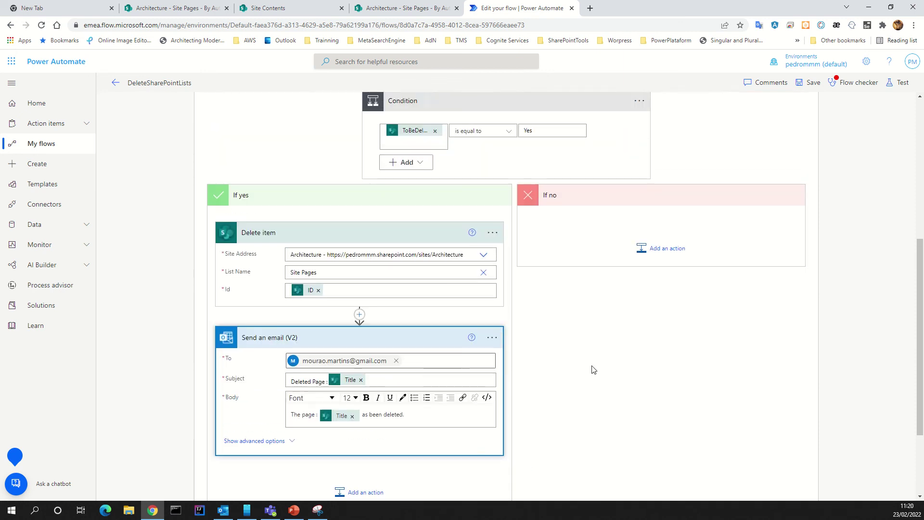
{"action": "scroll", "coordinate": [273, 272], "scroll_direction": "up", "scroll_amount": 1}
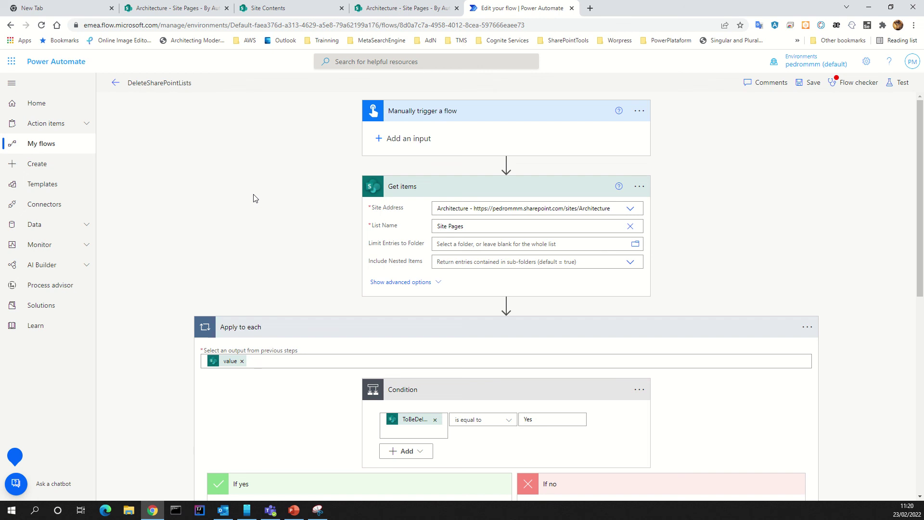
Step: Save the DeleteSharePointLists flow and run a manual test through to its run history
{"action": "left_click", "coordinate": [807, 84]}
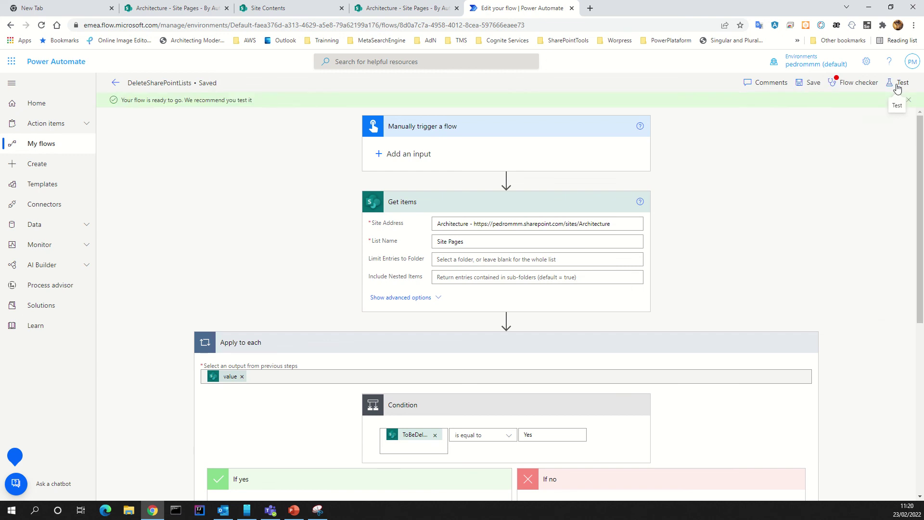
{"action": "left_click", "coordinate": [906, 89]}
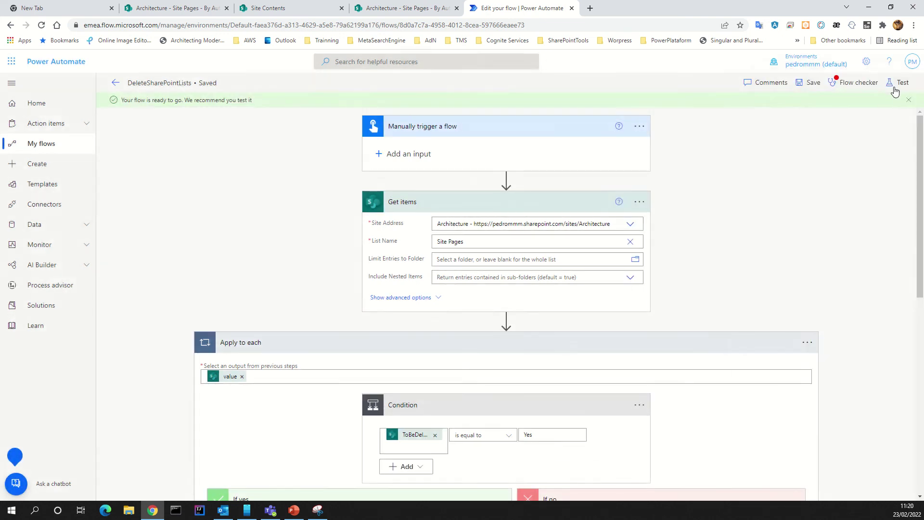
{"action": "left_click", "coordinate": [893, 86]}
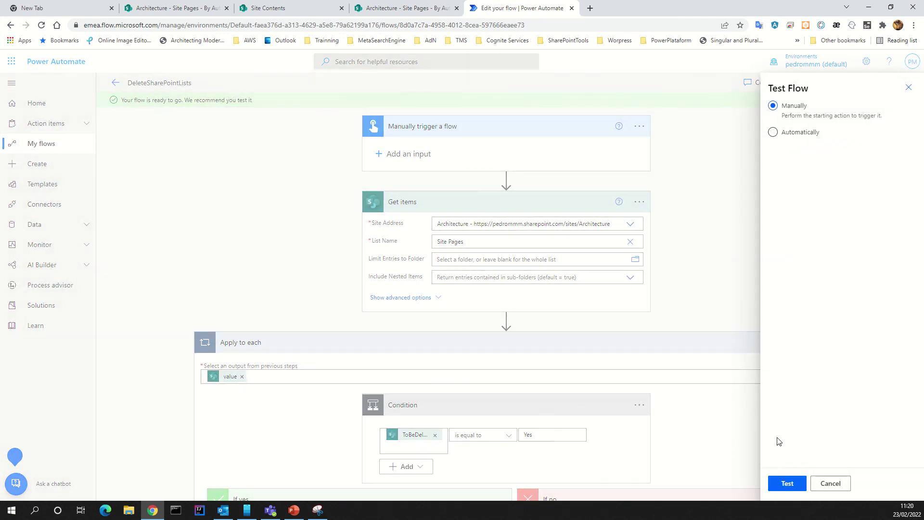
{"action": "left_click", "coordinate": [783, 483]}
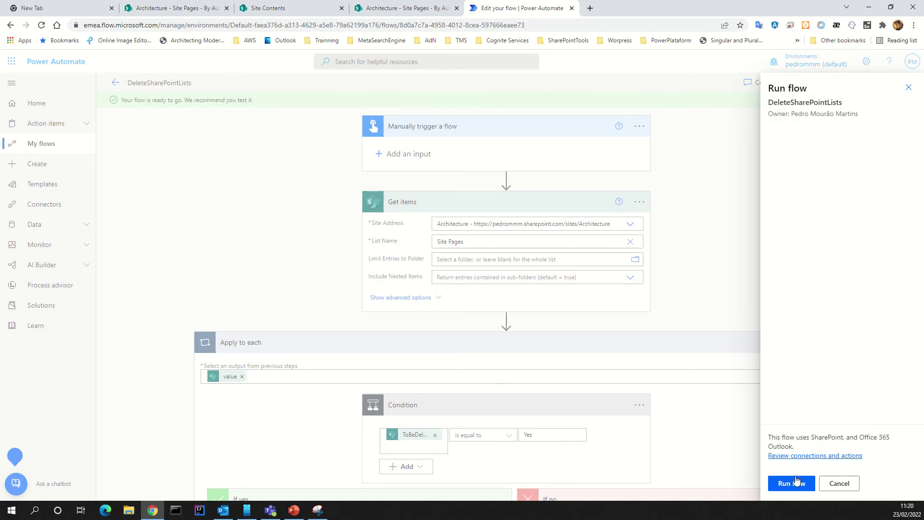
{"action": "left_click", "coordinate": [791, 482]}
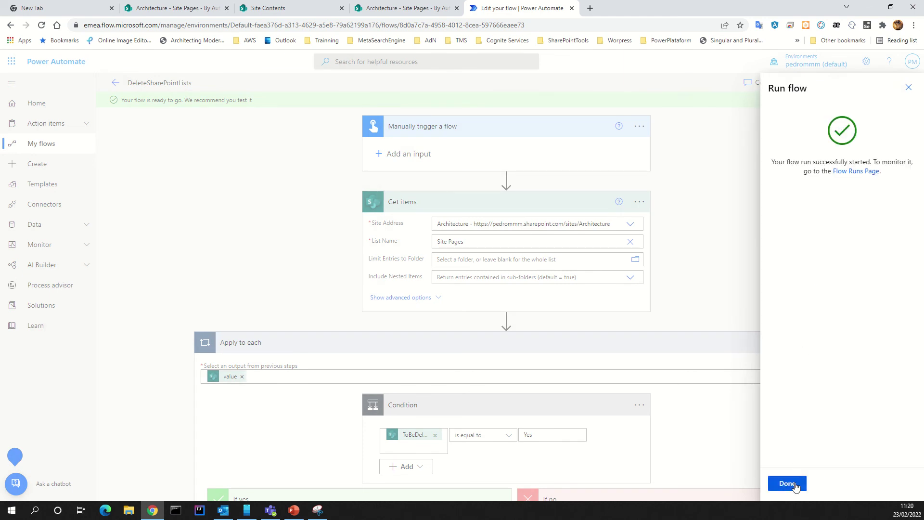
{"action": "left_click", "coordinate": [792, 483]}
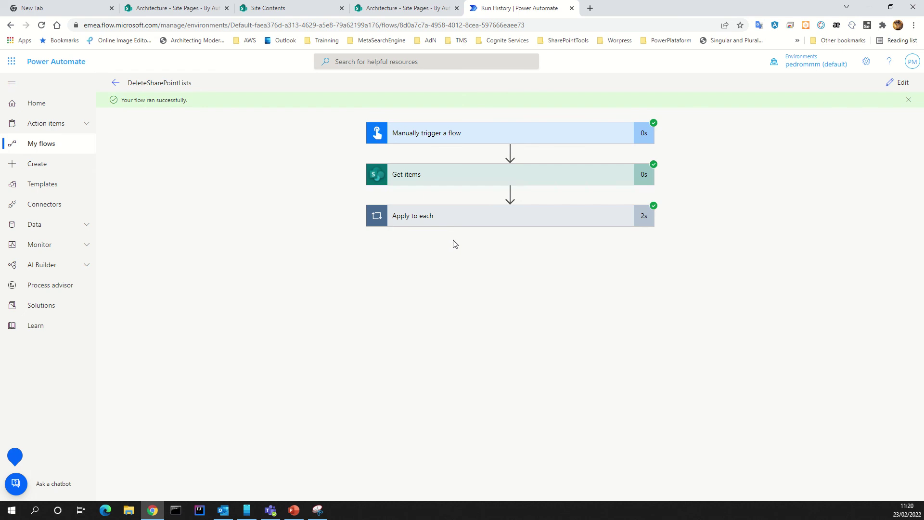
Step: Confirm iterations 2 and 3 met the condition and ran Delete item, then return to Site Pages
{"action": "left_click", "coordinate": [449, 219]}
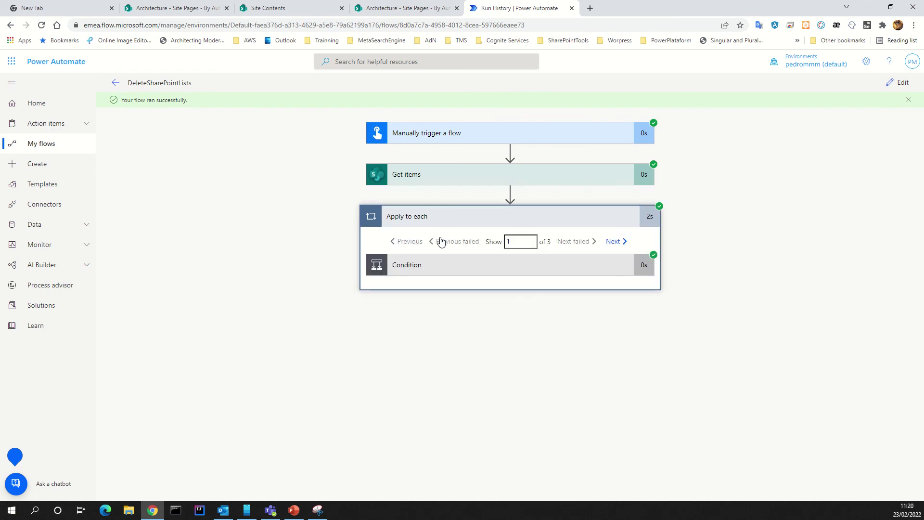
{"action": "left_click", "coordinate": [453, 271]}
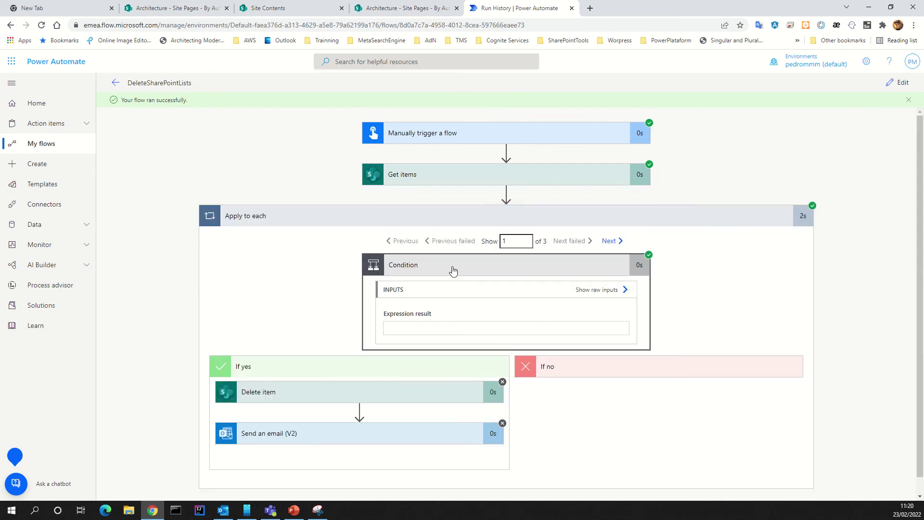
{"action": "left_click", "coordinate": [610, 242]}
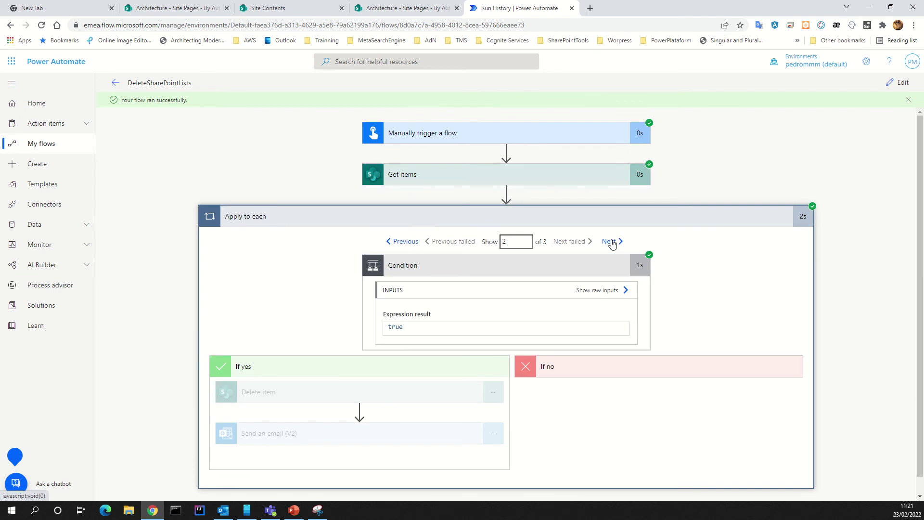
{"action": "left_click", "coordinate": [610, 241]}
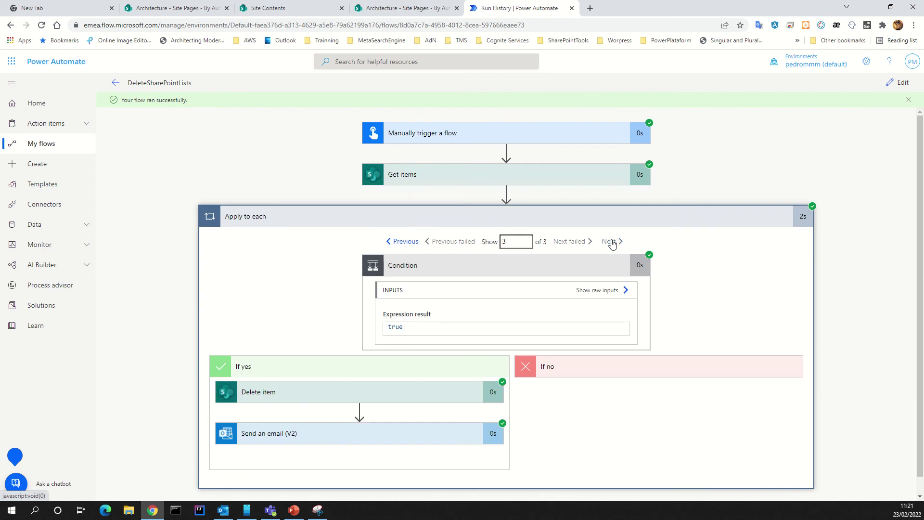
{"action": "left_click", "coordinate": [380, 397]}
{"action": "scroll", "coordinate": [359, 433], "scroll_direction": "down", "scroll_amount": 1}
{"action": "scroll", "coordinate": [360, 436], "scroll_direction": "down", "scroll_amount": 2}
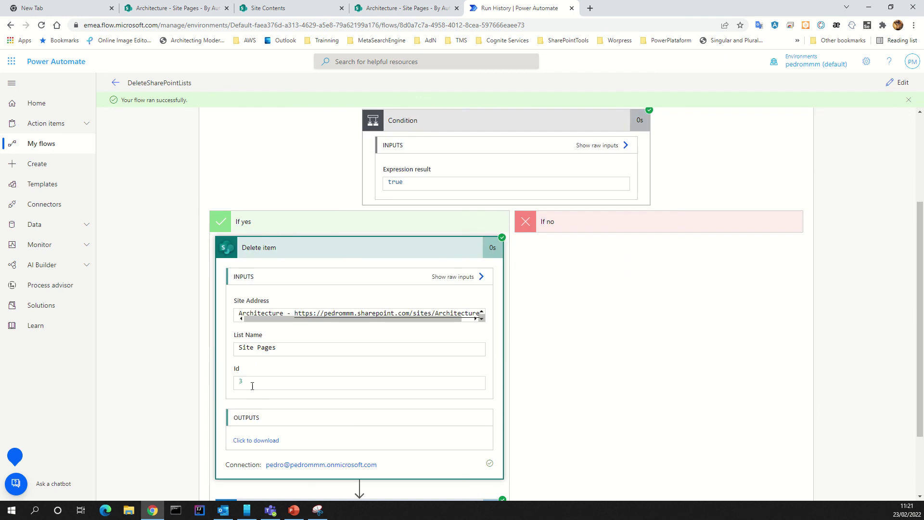
{"action": "left_click", "coordinate": [385, 9]}
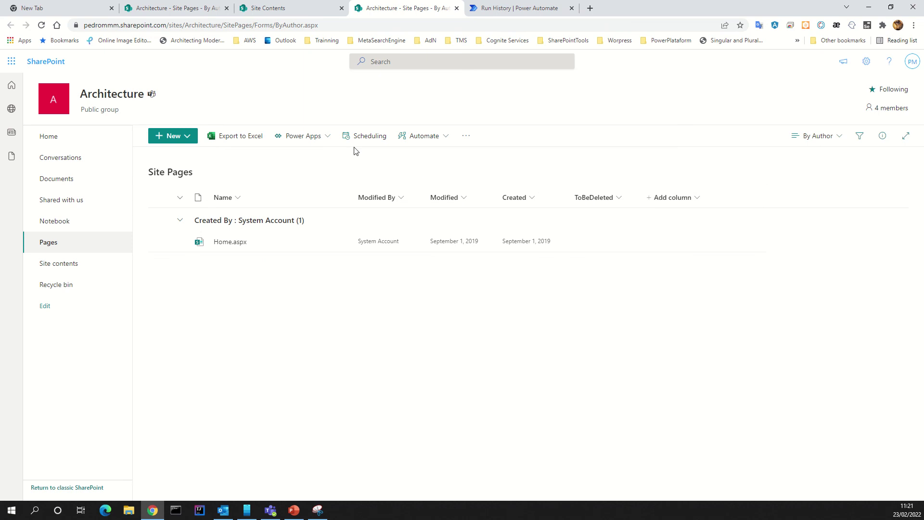
Step: Check the Site Pages library from Site contents, then go back to Site contents
{"action": "left_click", "coordinate": [282, 7]}
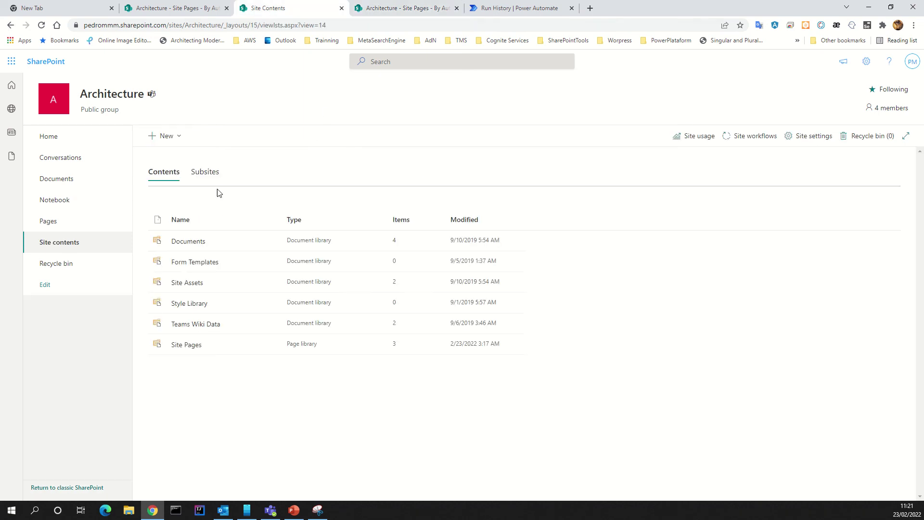
{"action": "left_click", "coordinate": [183, 346]}
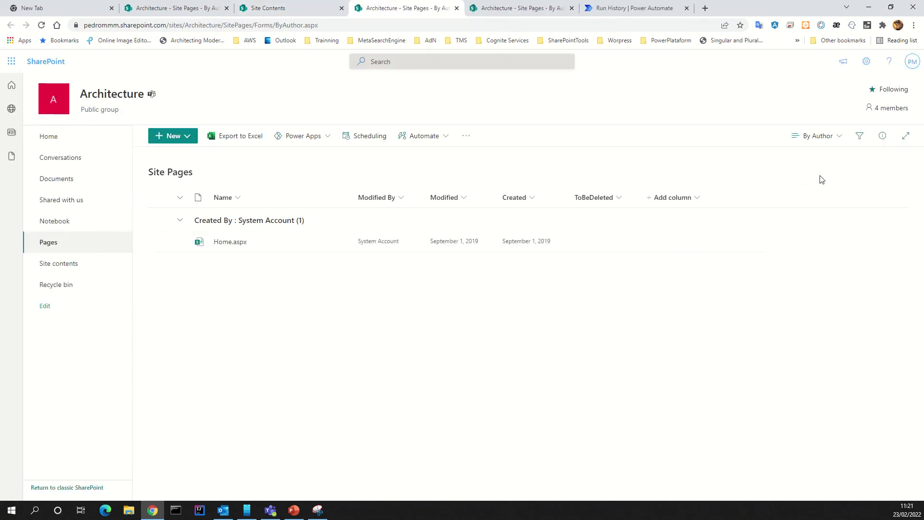
{"action": "left_click", "coordinate": [269, 8]}
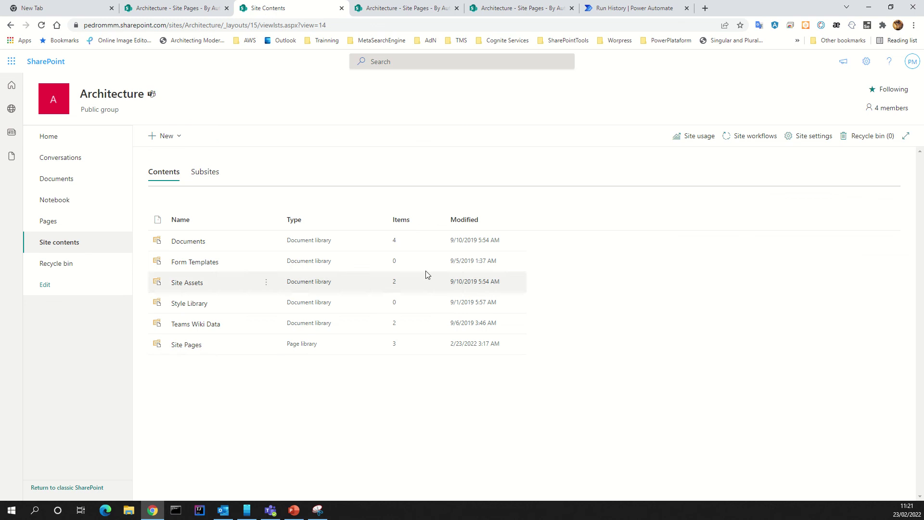
Step: In the Recycle bin, select To-be-deleted-2.aspx and To-Be-Deleted.aspx
{"action": "left_click", "coordinate": [854, 137]}
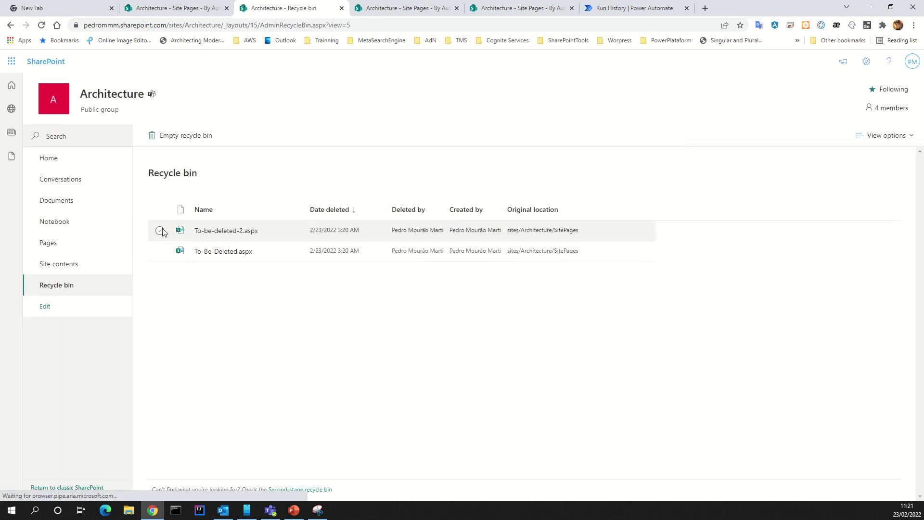
{"action": "left_click", "coordinate": [159, 230]}
{"action": "left_click", "coordinate": [159, 251]}
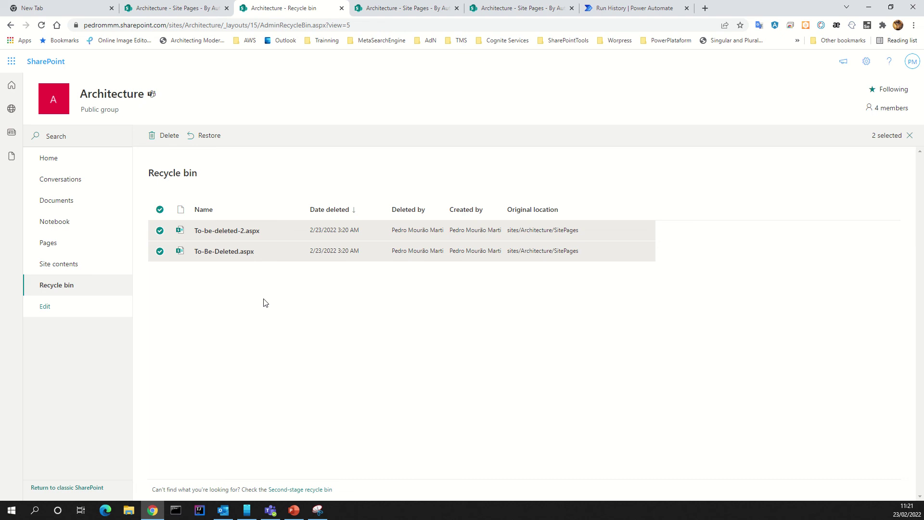
{"action": "mouse_move", "coordinate": [383, 4]}
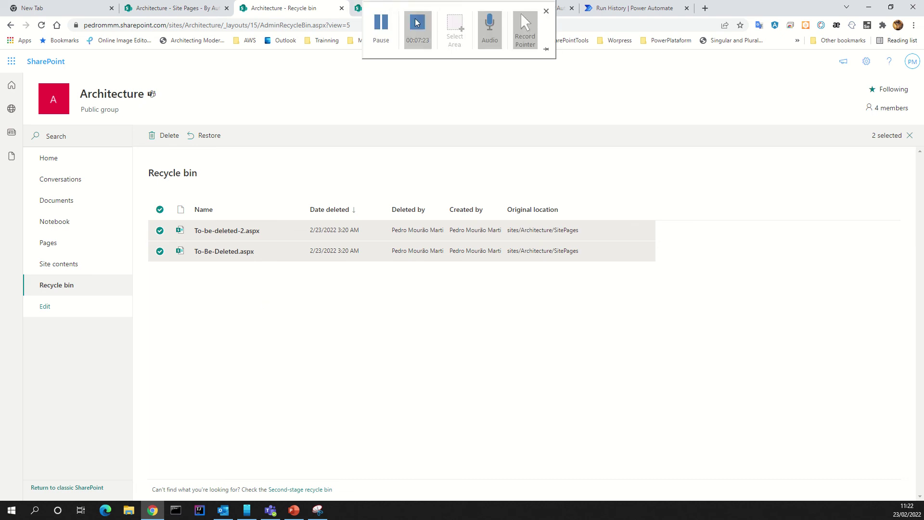